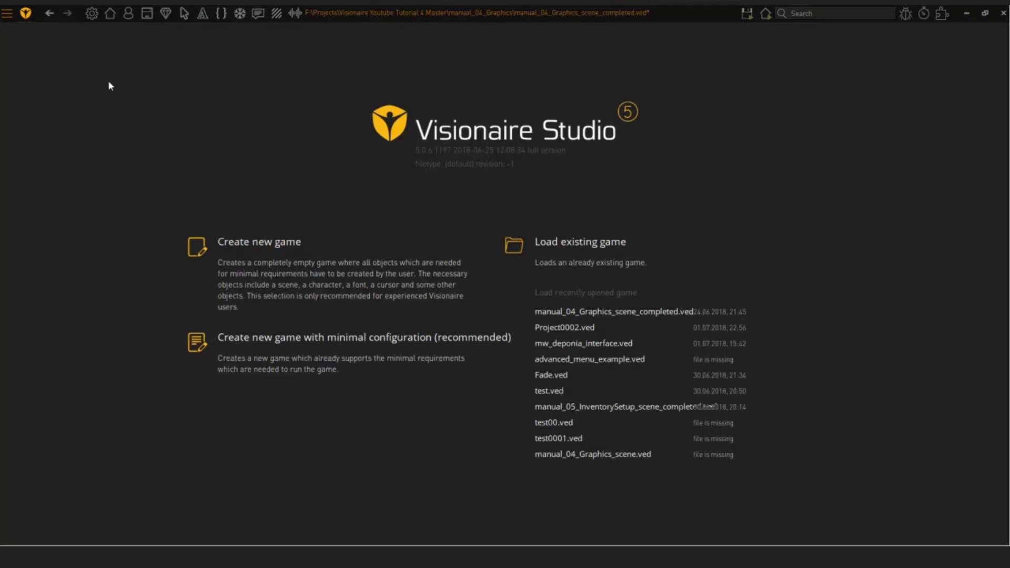
# Step: Save and test-run the game once to see the cat in the grey room
pyautogui.click(110, 11)
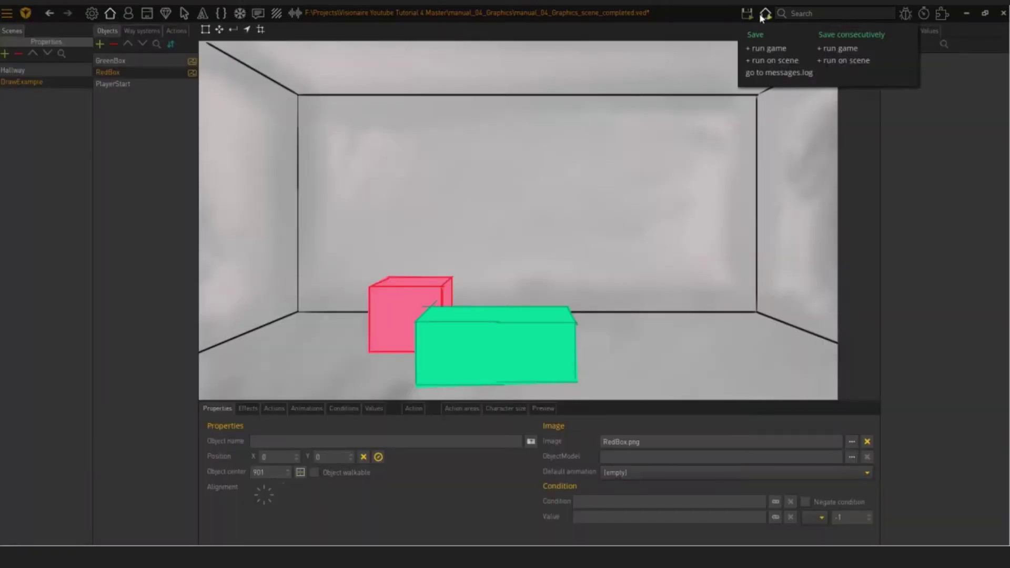
pyautogui.click(761, 13)
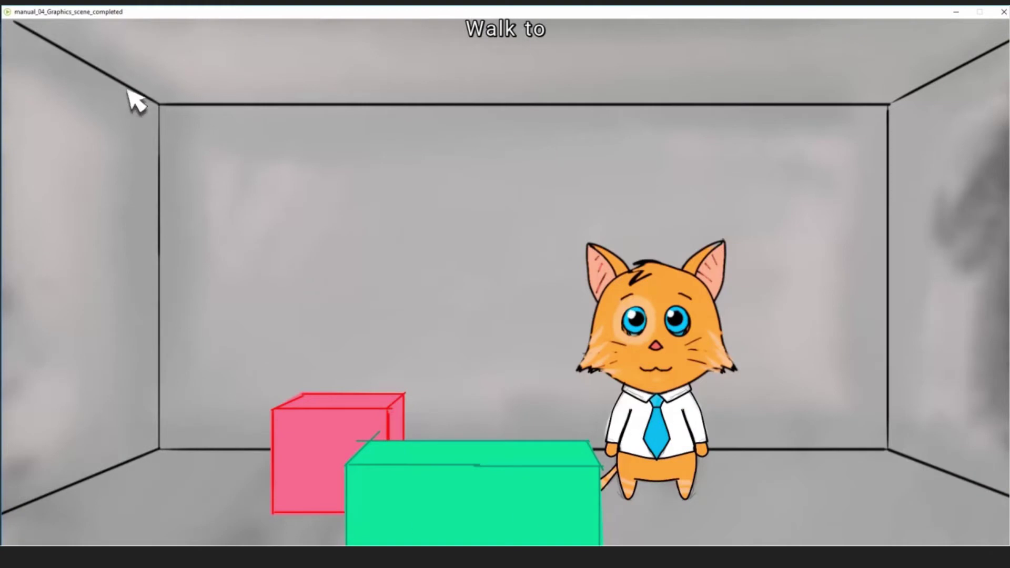
pyautogui.click(1004, 12)
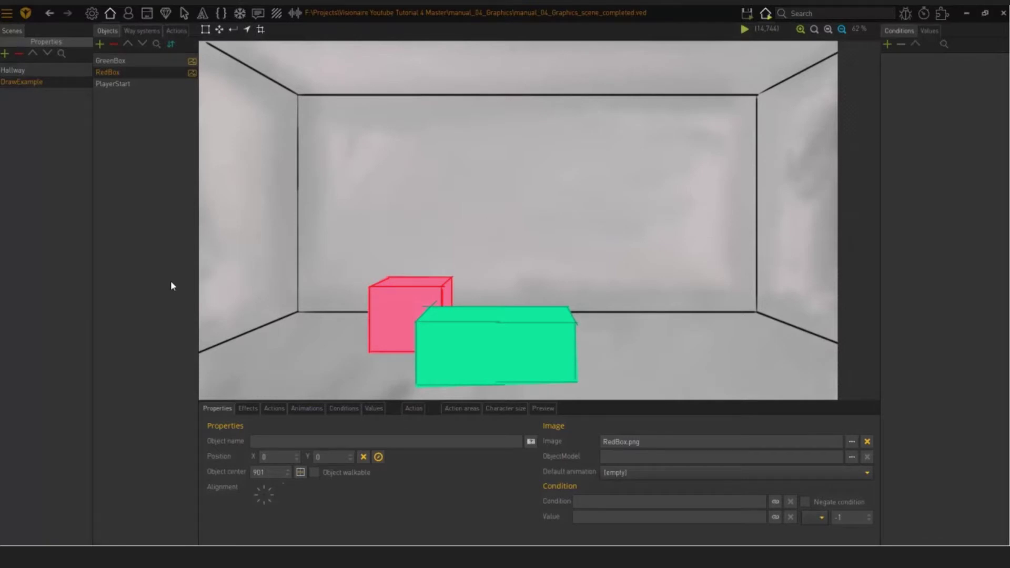
# Step: Select the Hallway scene, then return to the DrawExample scene in the Scenes list
pyautogui.click(30, 73)
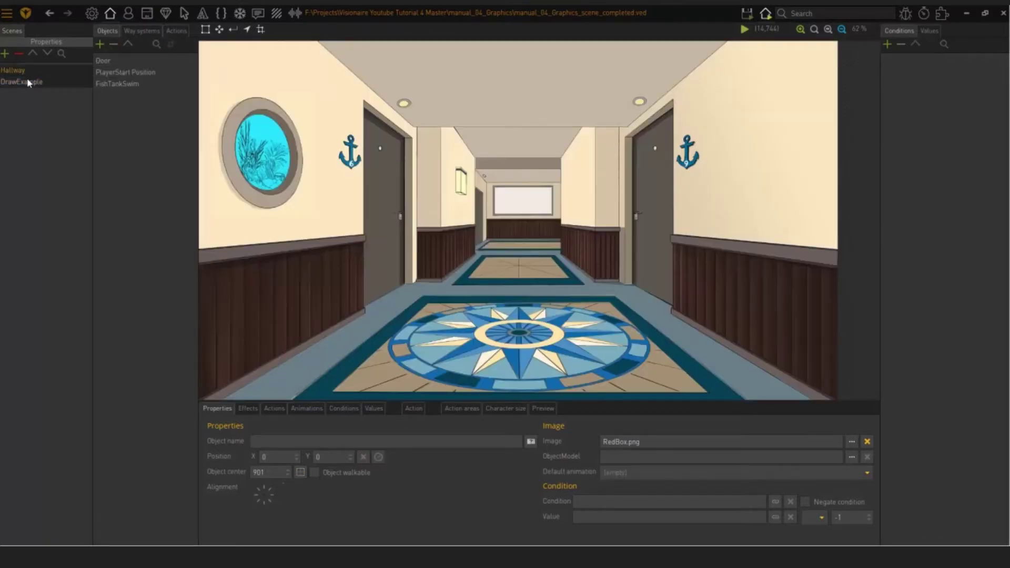
pyautogui.click(28, 82)
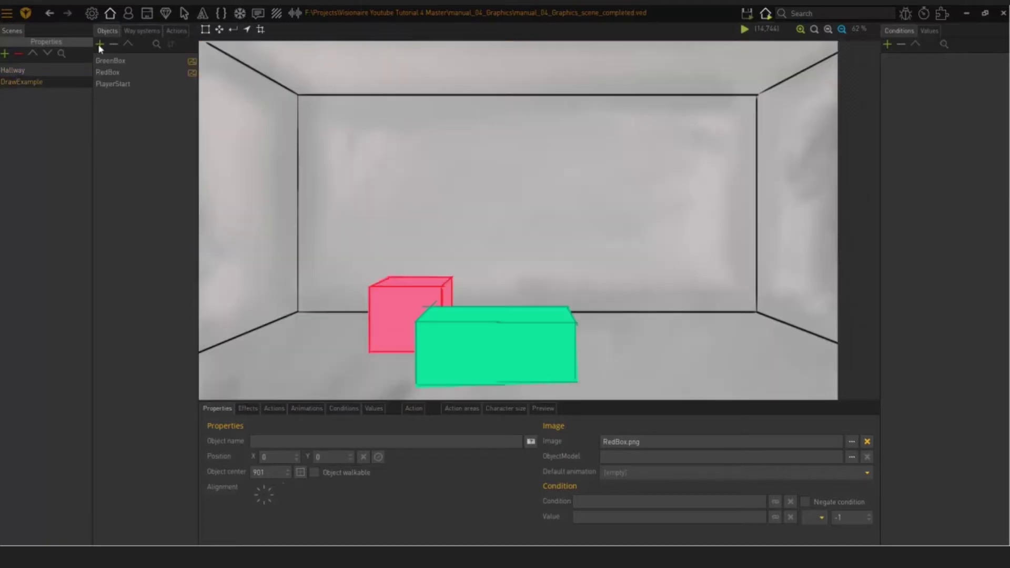
# Step: Set DrawExample as the game's First scene in the game settings
pyautogui.click(92, 13)
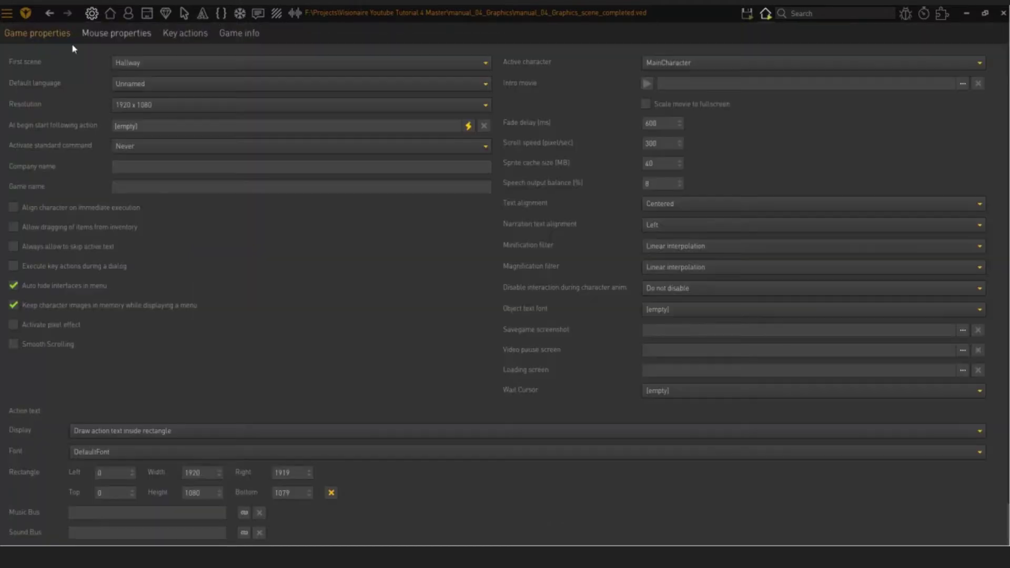
pyautogui.click(152, 64)
pyautogui.click(145, 67)
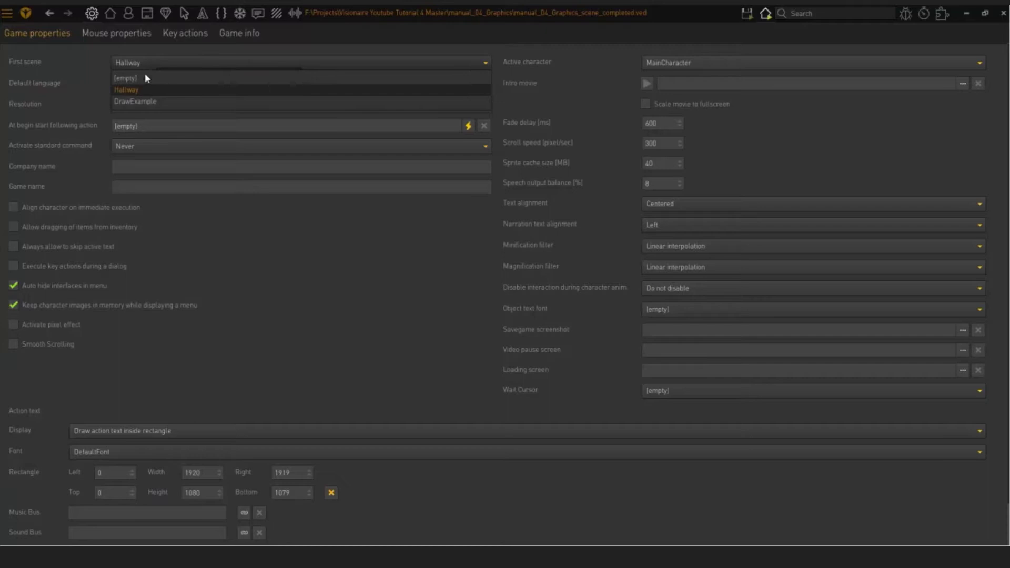
pyautogui.click(142, 102)
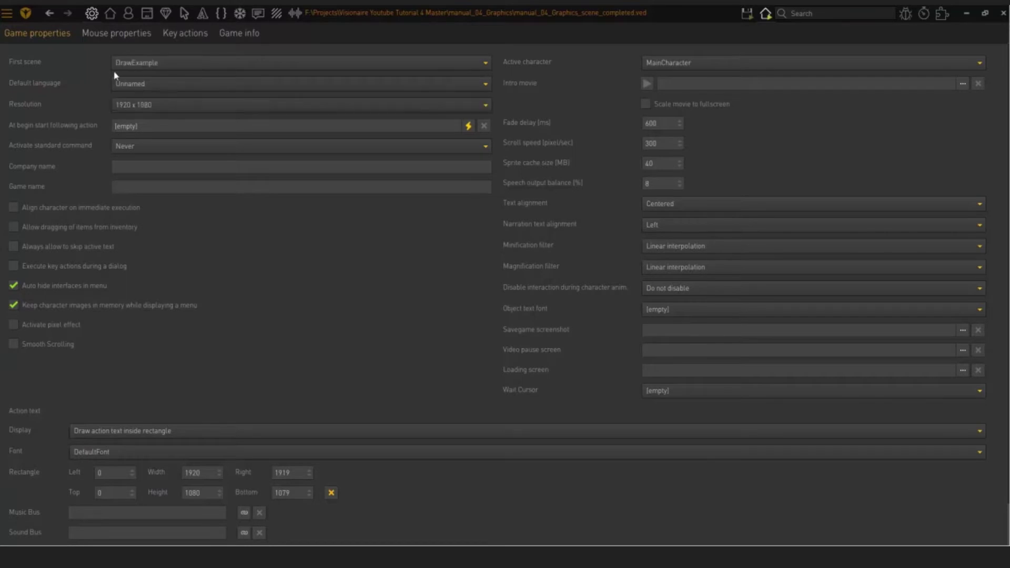
pyautogui.click(111, 15)
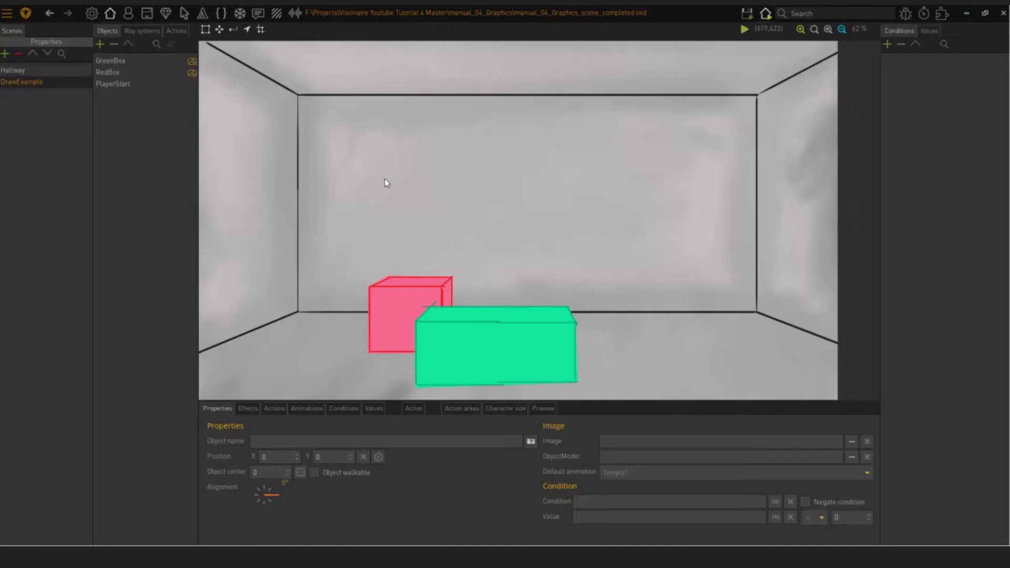
# Step: Test-run the game to confirm it starts in DrawExample, then return to the scene editor
pyautogui.click(92, 14)
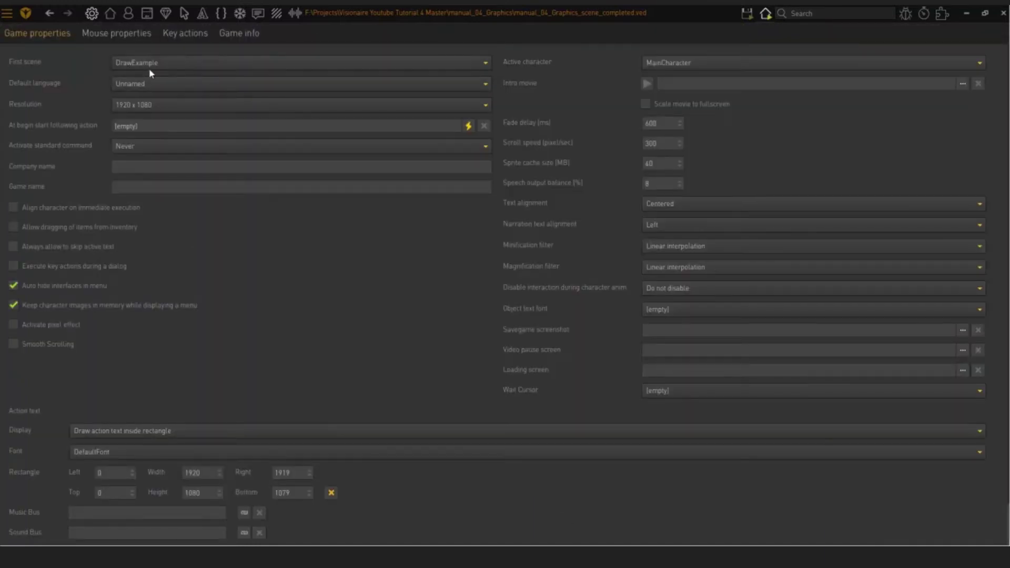
pyautogui.click(766, 13)
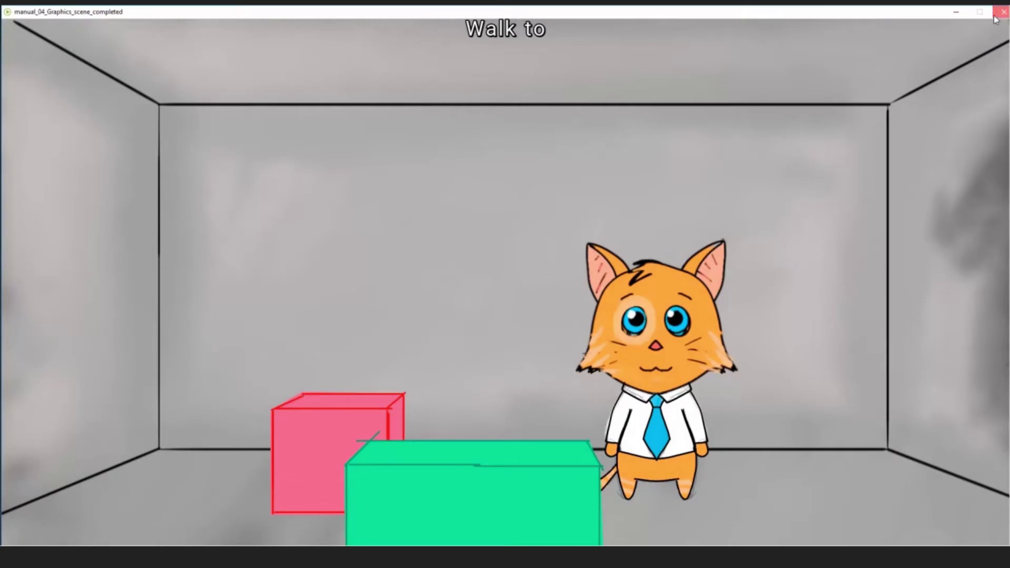
pyautogui.click(1003, 11)
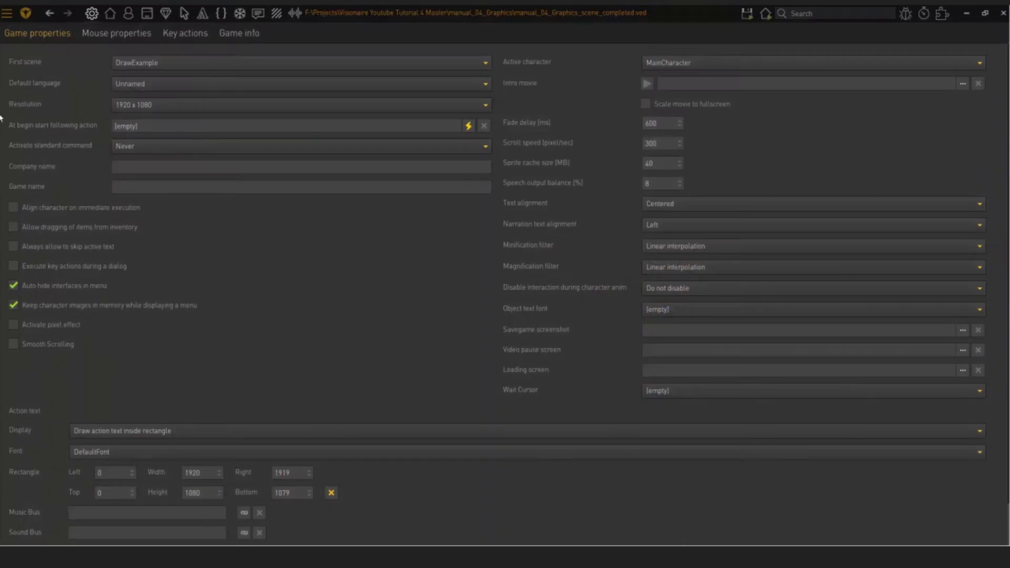
pyautogui.click(110, 13)
pyautogui.click(13, 70)
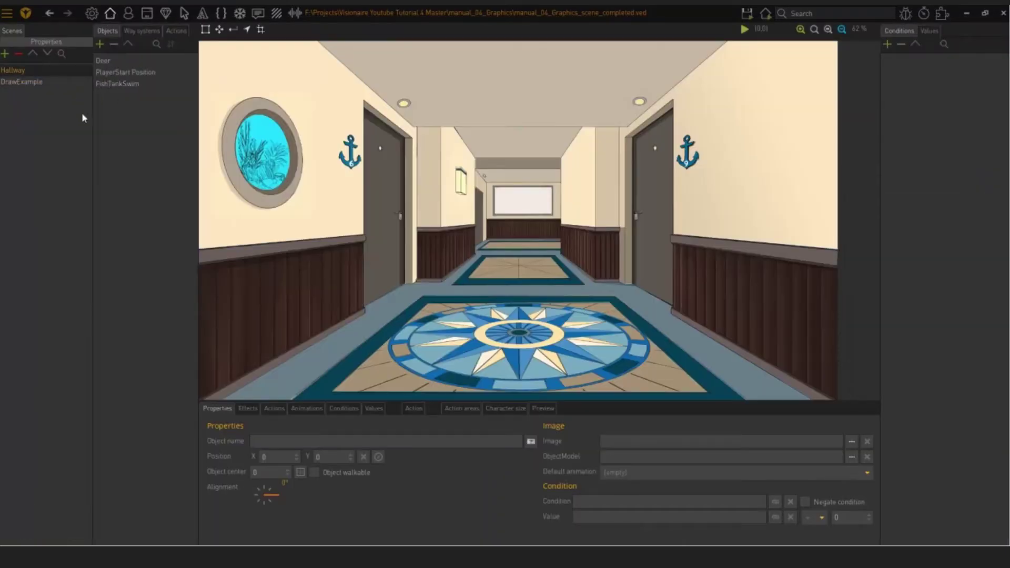
pyautogui.click(92, 13)
pyautogui.click(141, 63)
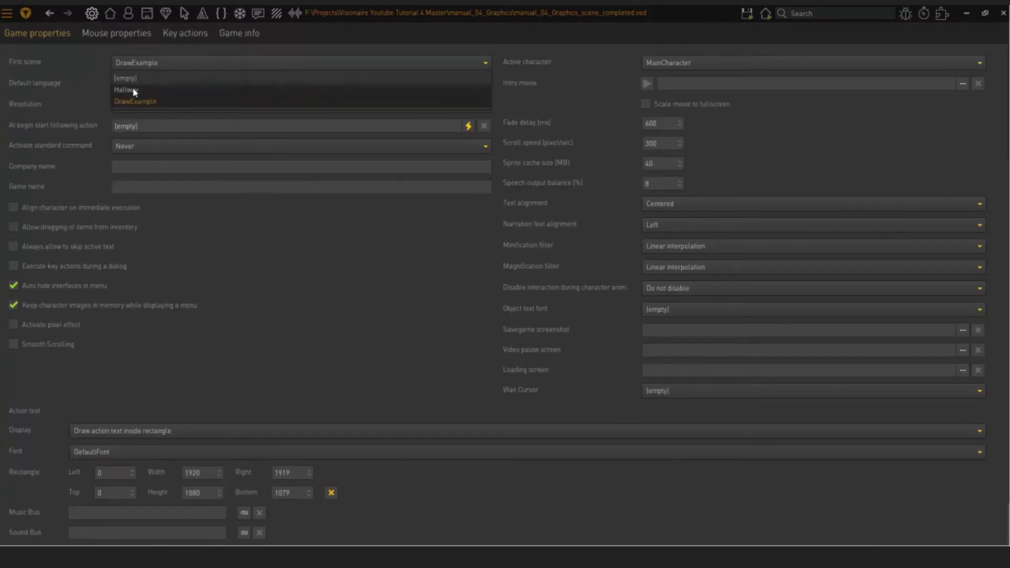
pyautogui.click(131, 88)
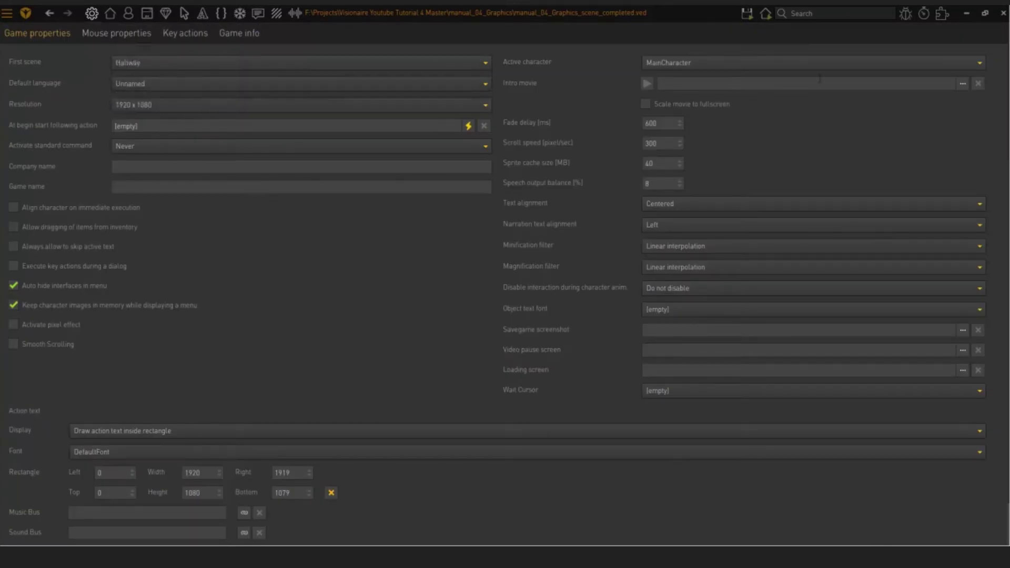
pyautogui.click(766, 16)
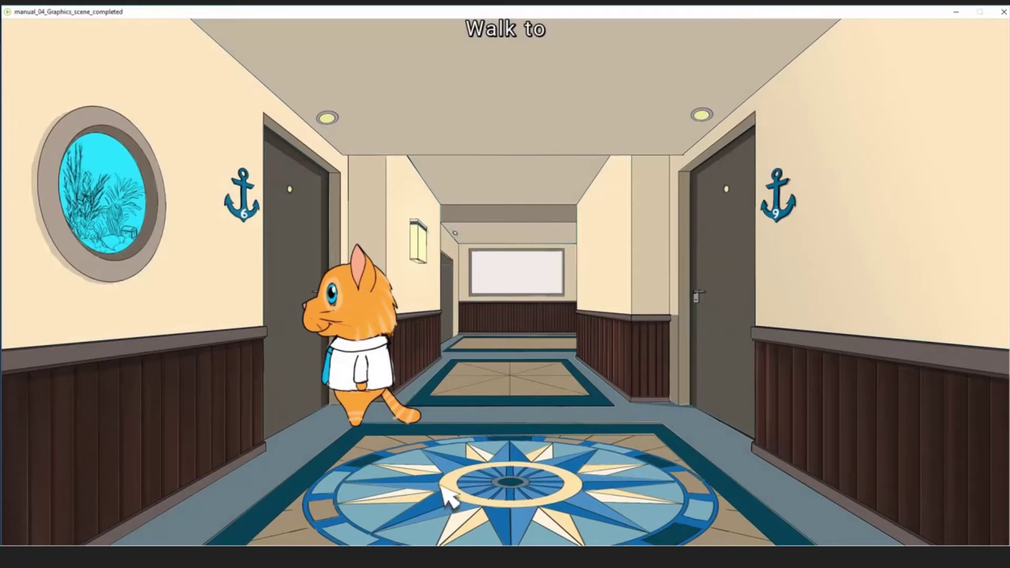
pyautogui.click(1001, 12)
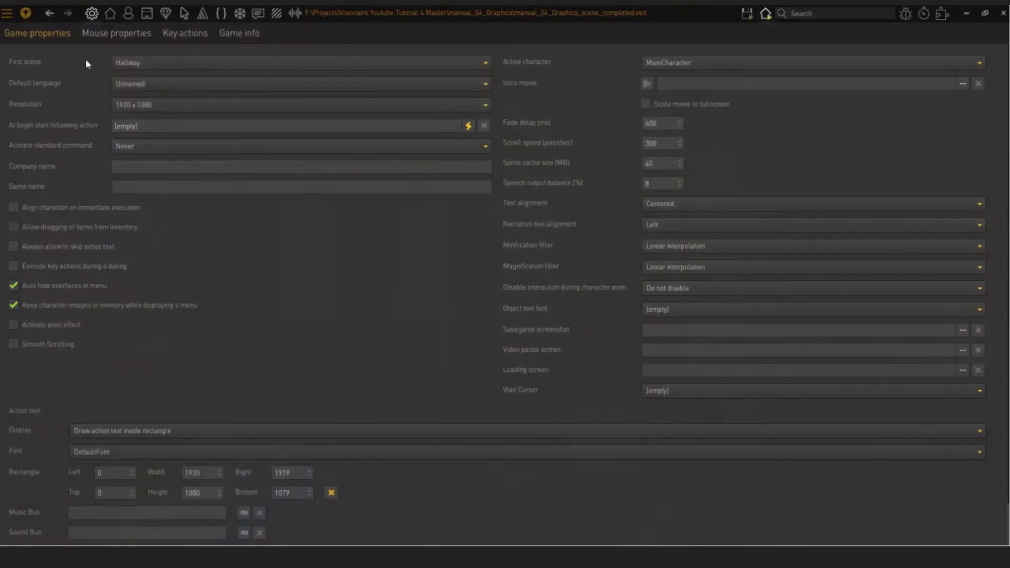
pyautogui.click(133, 65)
pyautogui.click(130, 100)
pyautogui.click(112, 15)
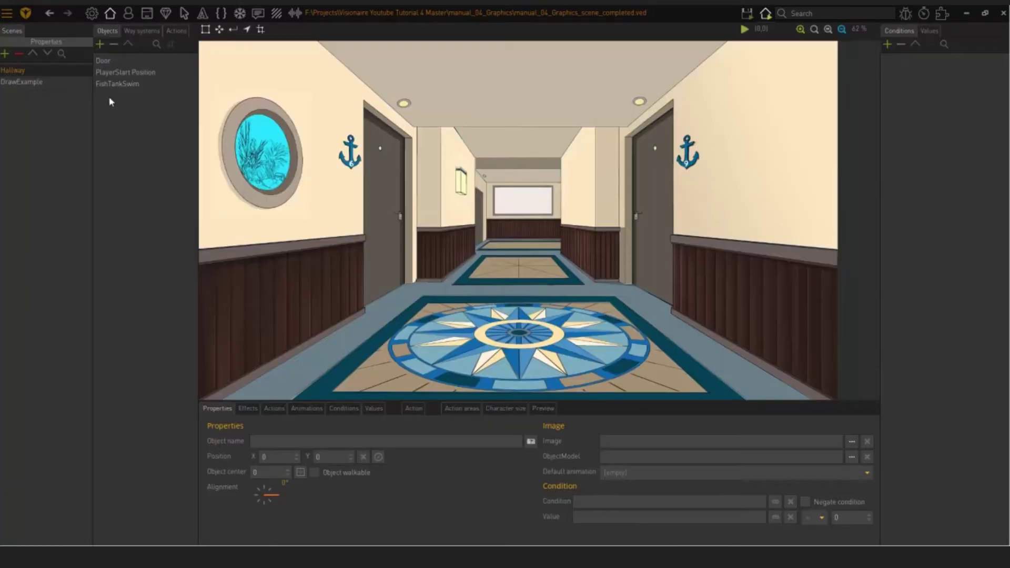
# Step: Select the FishTankSwim object in Hallway and its FishTankSwim animation
pyautogui.click(117, 84)
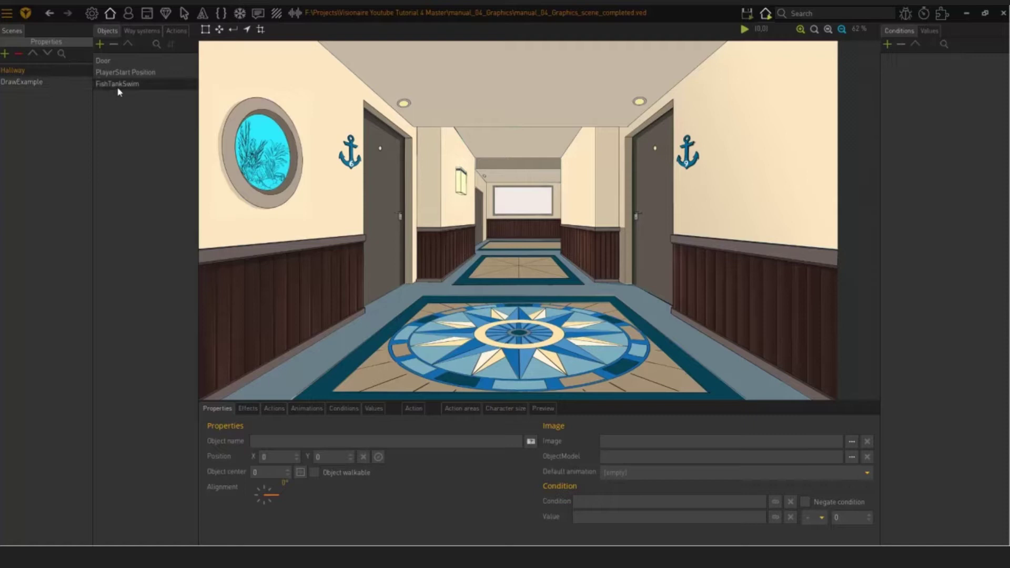
pyautogui.click(308, 409)
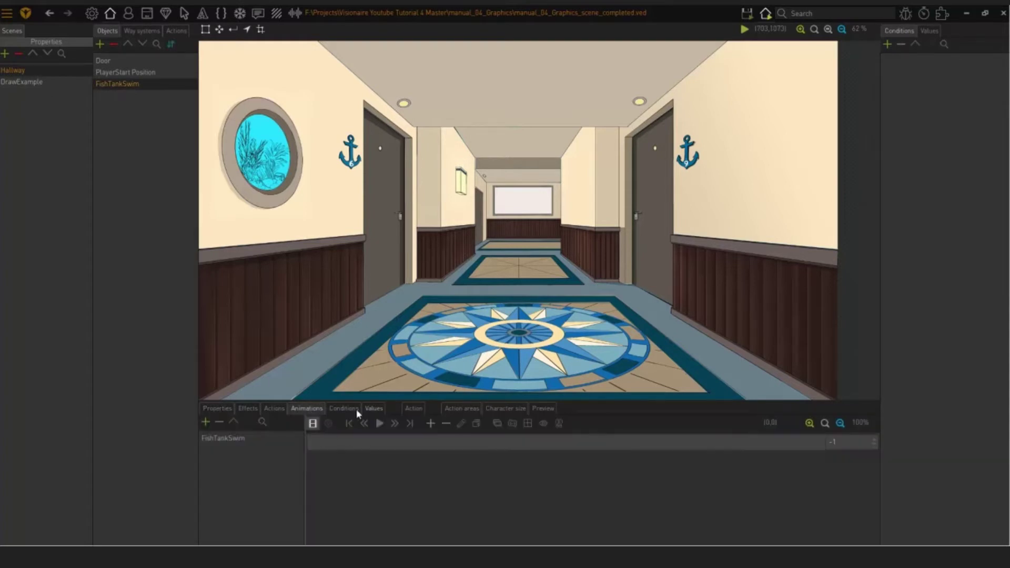
pyautogui.click(256, 436)
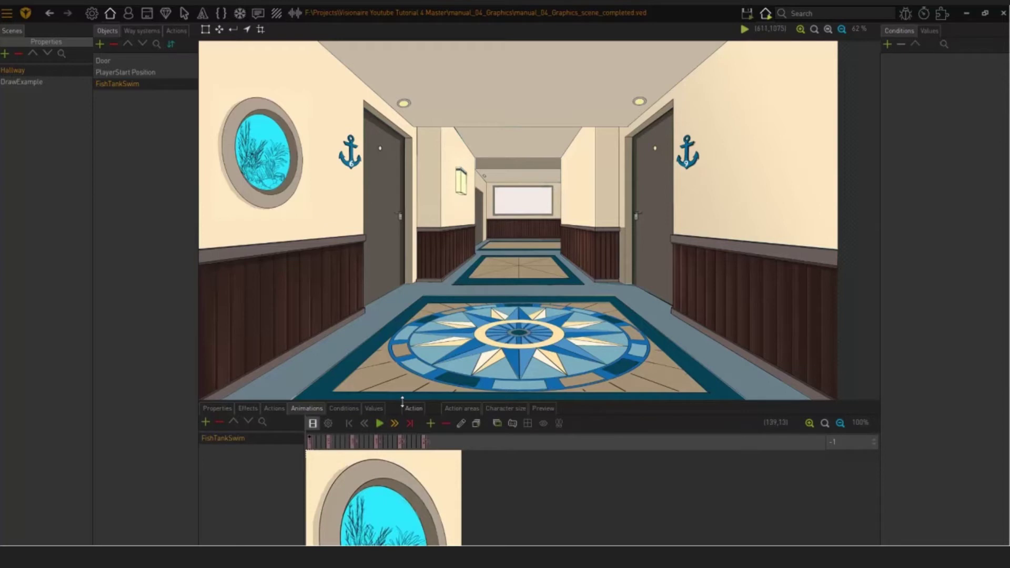
# Step: Play the fish animation in an enlarged animation panel, then restore the panel size
pyautogui.moveTo(404, 402); pyautogui.dragTo(368, 322)
pyautogui.click(379, 343)
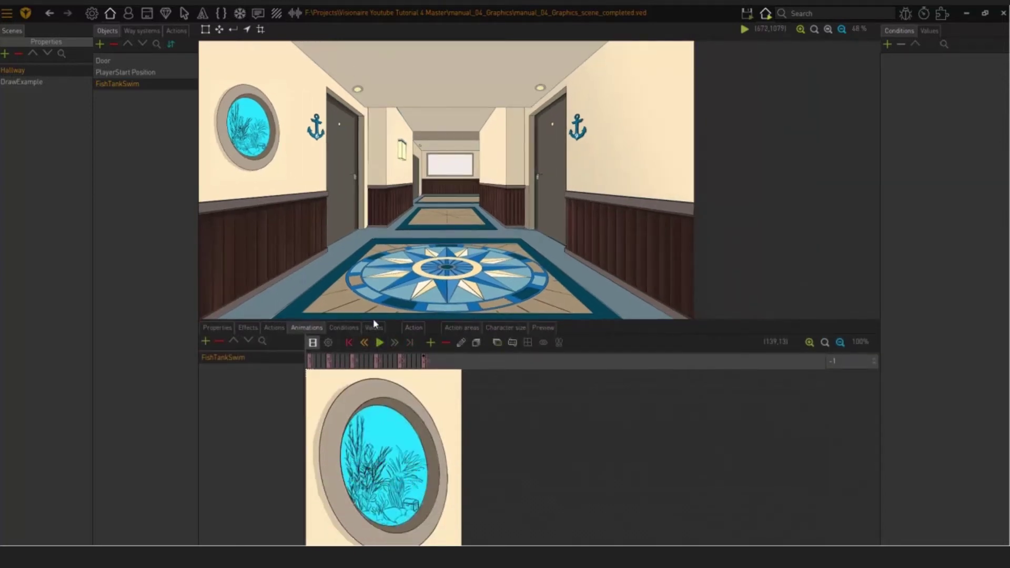
pyautogui.moveTo(376, 322); pyautogui.dragTo(377, 404)
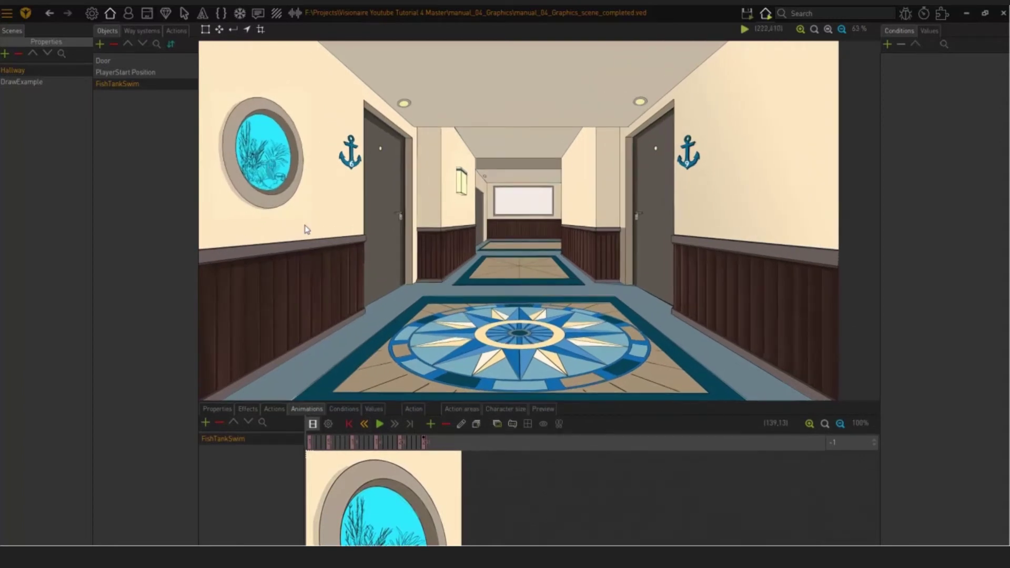
# Step: Toggle FishTankSwim's preview visibility off and on in the Preview settings
pyautogui.click(545, 409)
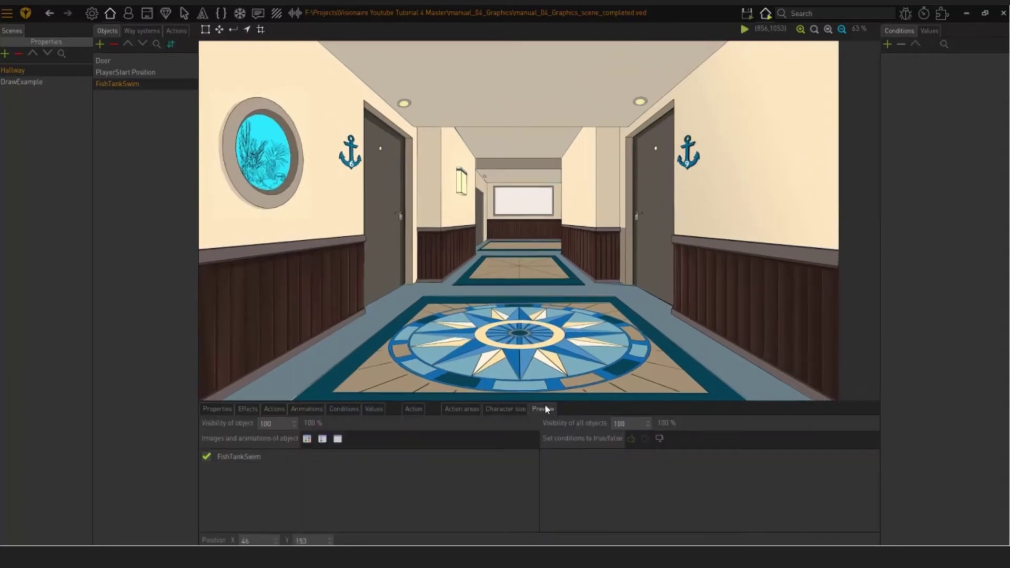
pyautogui.click(207, 457)
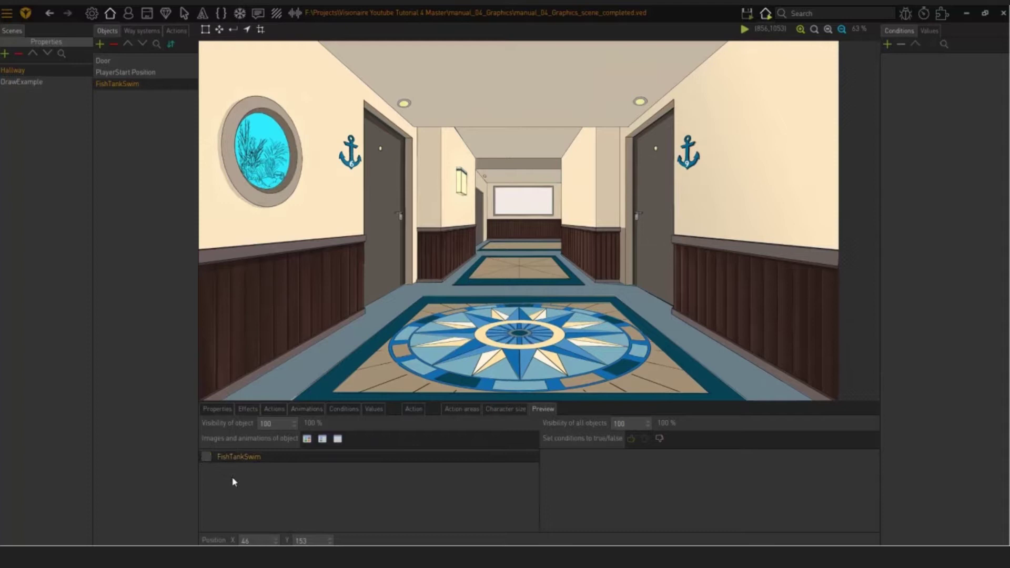
pyautogui.click(206, 458)
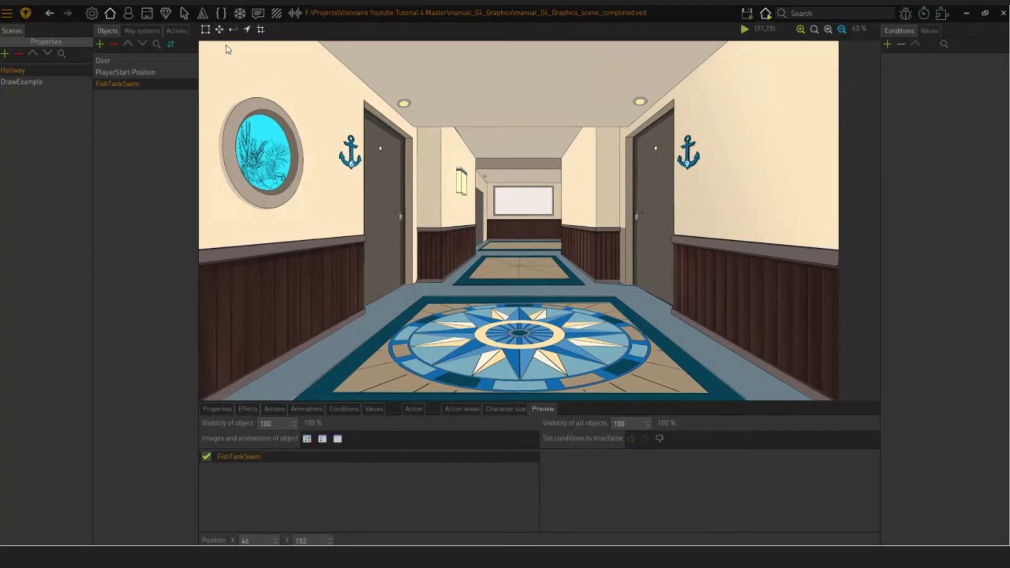
# Step: Drag the fish animation roughly onto the porthole with the Move tool
pyautogui.click(219, 30)
pyautogui.moveTo(259, 139); pyautogui.dragTo(280, 144)
pyautogui.moveTo(305, 193); pyautogui.dragTo(287, 210)
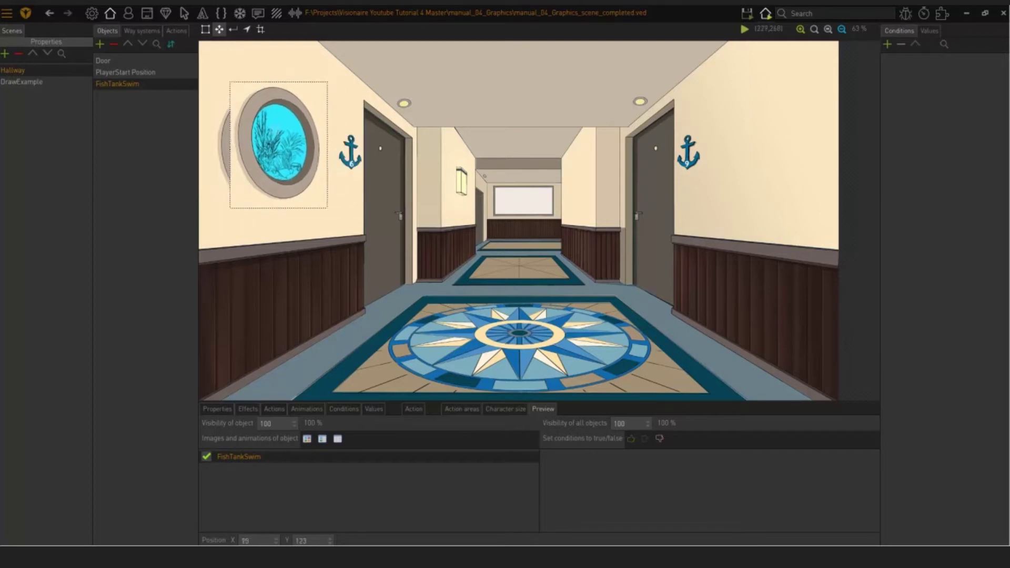
pyautogui.moveTo(263, 168)
pyautogui.mouseDown()
pyautogui.moveTo(252, 127)
pyautogui.moveTo(276, 143)
pyautogui.mouseUp()
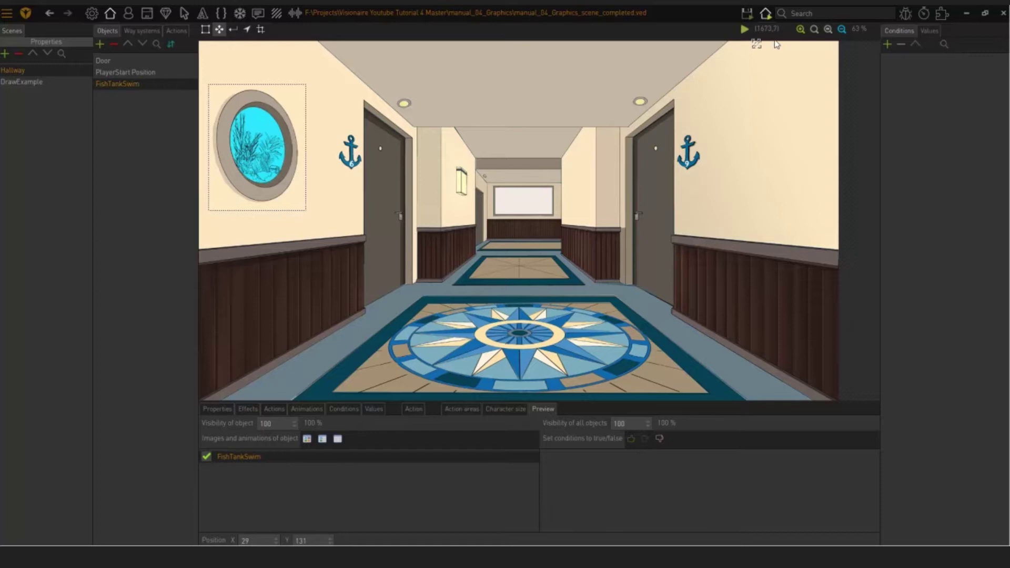
# Step: Move the fish animation closer and set its object visibility to about 38%
pyautogui.click(801, 29)
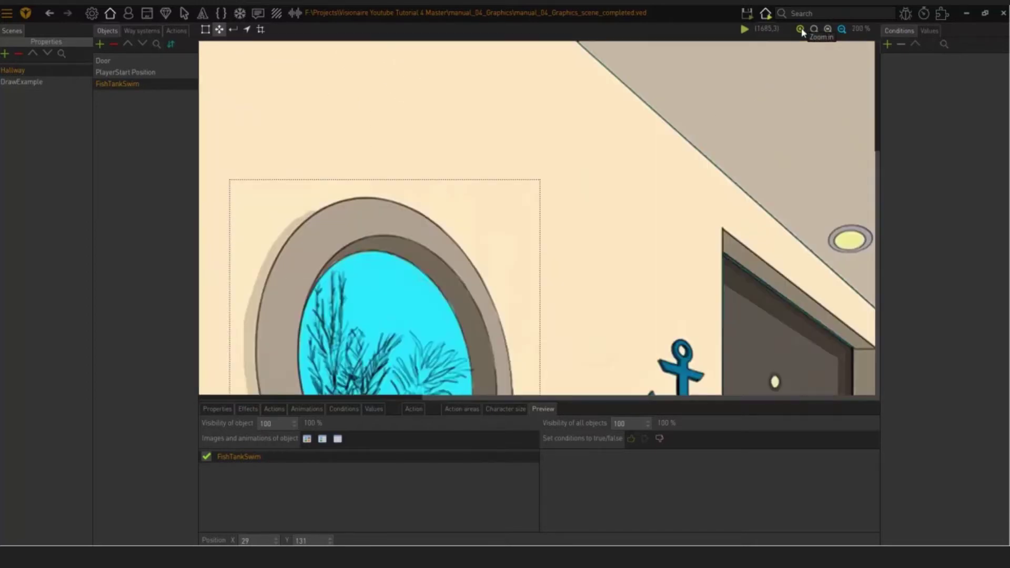
pyautogui.moveTo(328, 363); pyautogui.dragTo(388, 283)
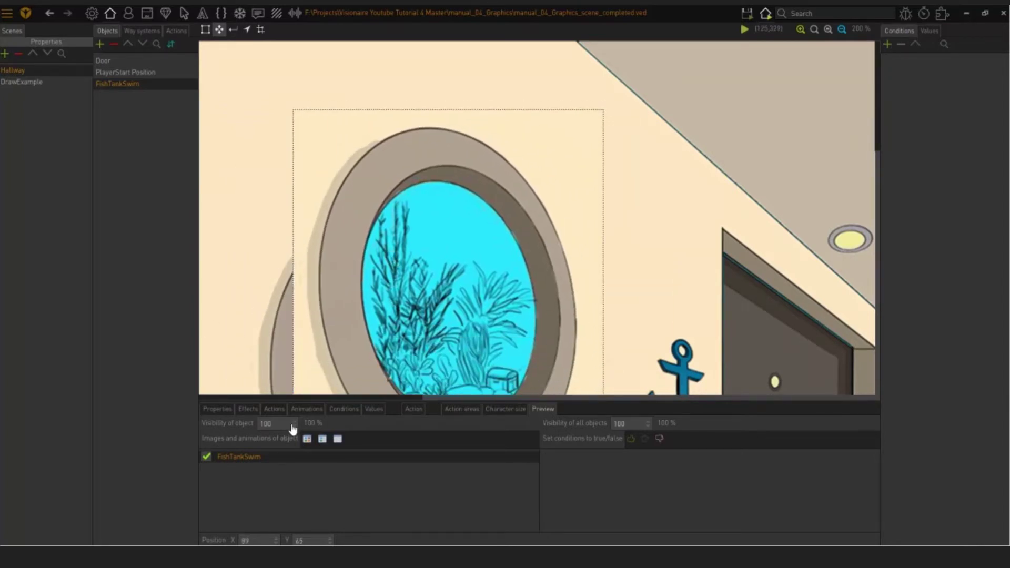
pyautogui.moveTo(293, 428); pyautogui.dragTo(295, 461)
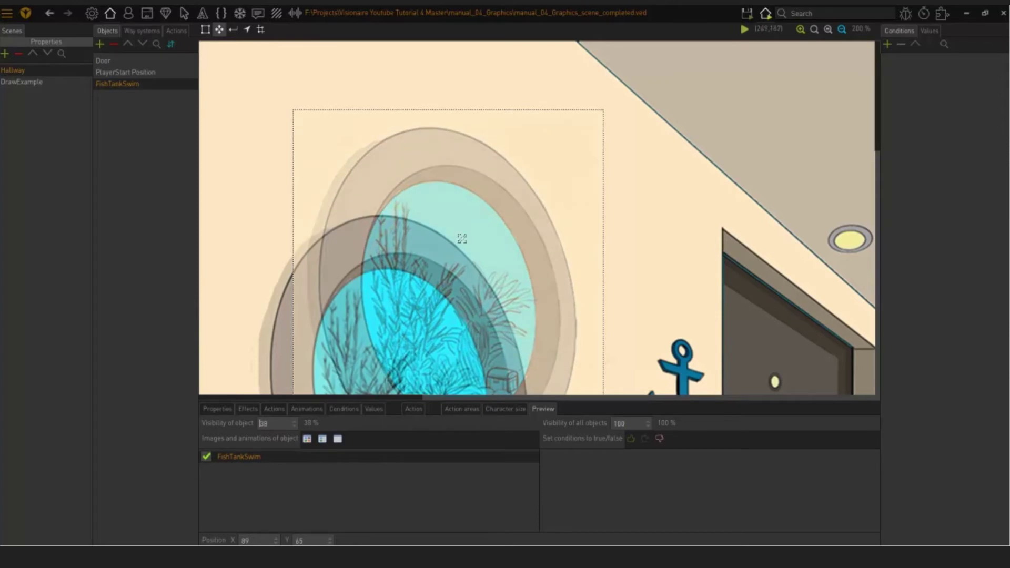
# Step: Zoom in on the porthole's top edge and nudge the animation up one pixel
pyautogui.click(800, 29)
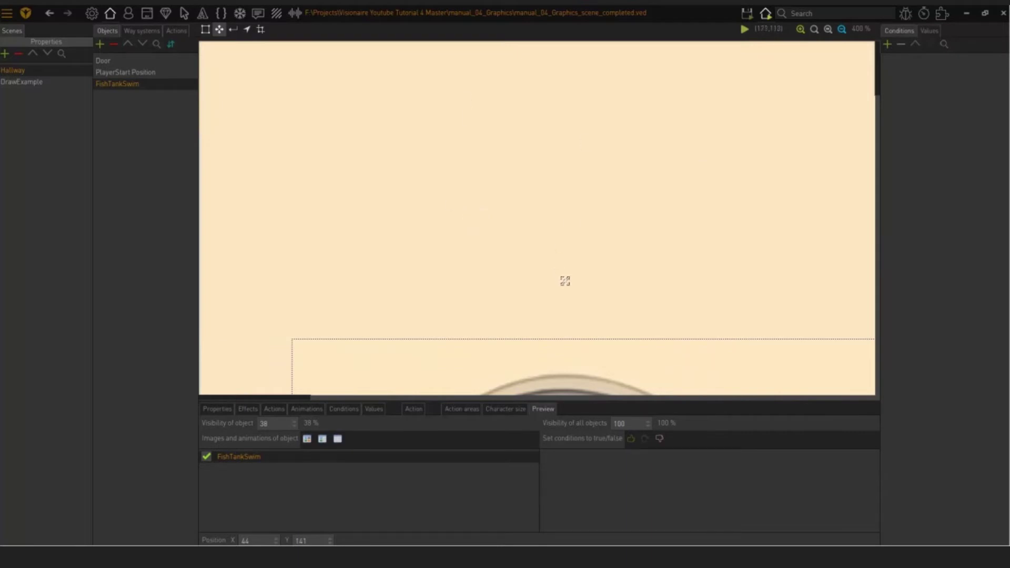
pyautogui.moveTo(598, 294)
pyautogui.mouseDown(button='middle')
pyautogui.moveTo(631, 166)
pyautogui.moveTo(658, 131)
pyautogui.moveTo(555, 140)
pyautogui.moveTo(593, 149)
pyautogui.moveTo(527, 63)
pyautogui.moveTo(614, 61)
pyautogui.mouseUp(button='middle')
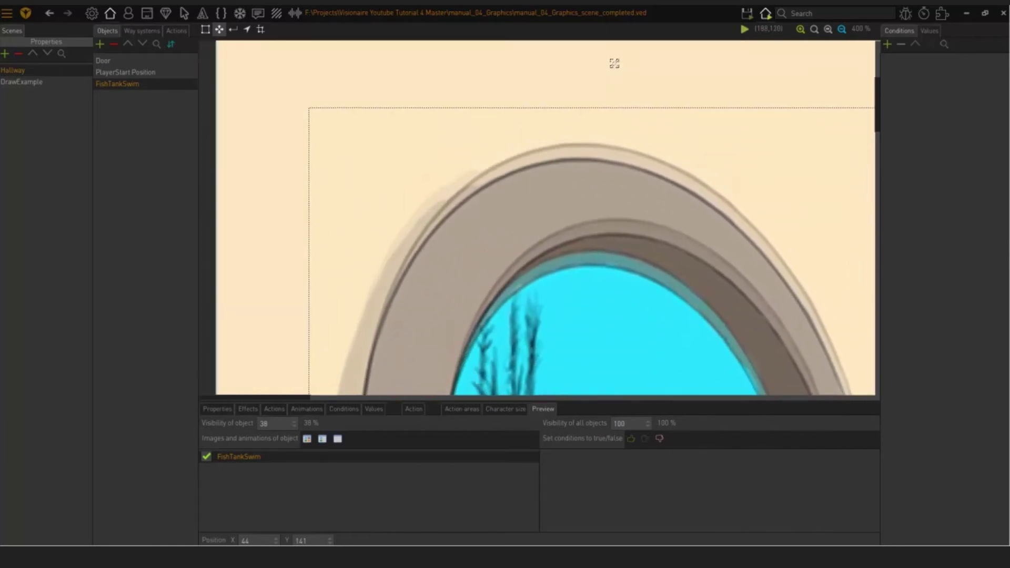
pyautogui.moveTo(532, 217); pyautogui.dragTo(531, 229, button='middle')
pyautogui.moveTo(531, 229); pyautogui.dragTo(528, 229)
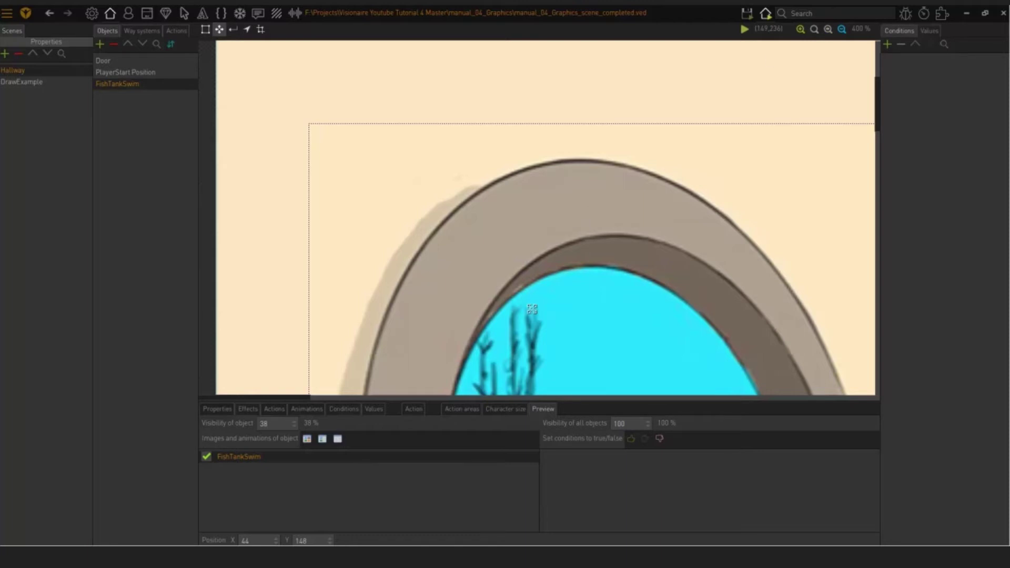
pyautogui.scroll(-2, 532, 309)
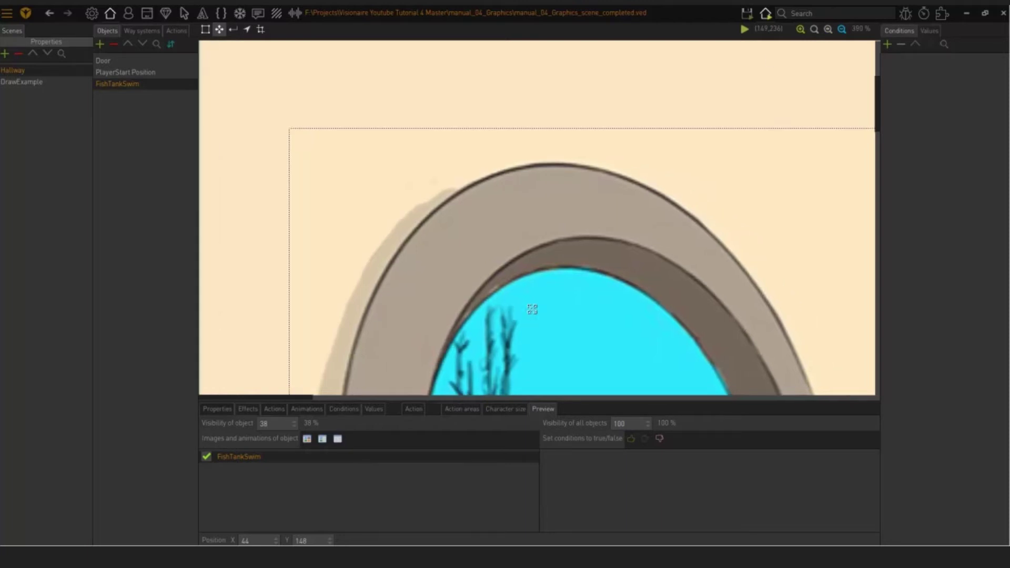
pyautogui.scroll(-2, 530, 309)
pyautogui.scroll(-2, 529, 308)
pyautogui.scroll(-2, 527, 307)
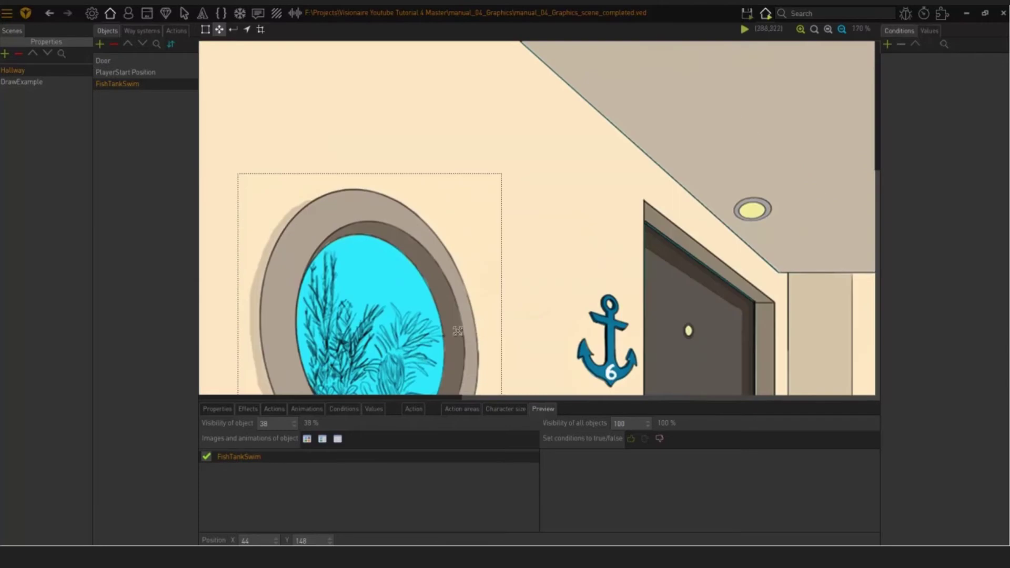
pyautogui.scroll(-1, 509, 316)
pyautogui.scroll(-1, 518, 221)
pyautogui.scroll(-1, 517, 233)
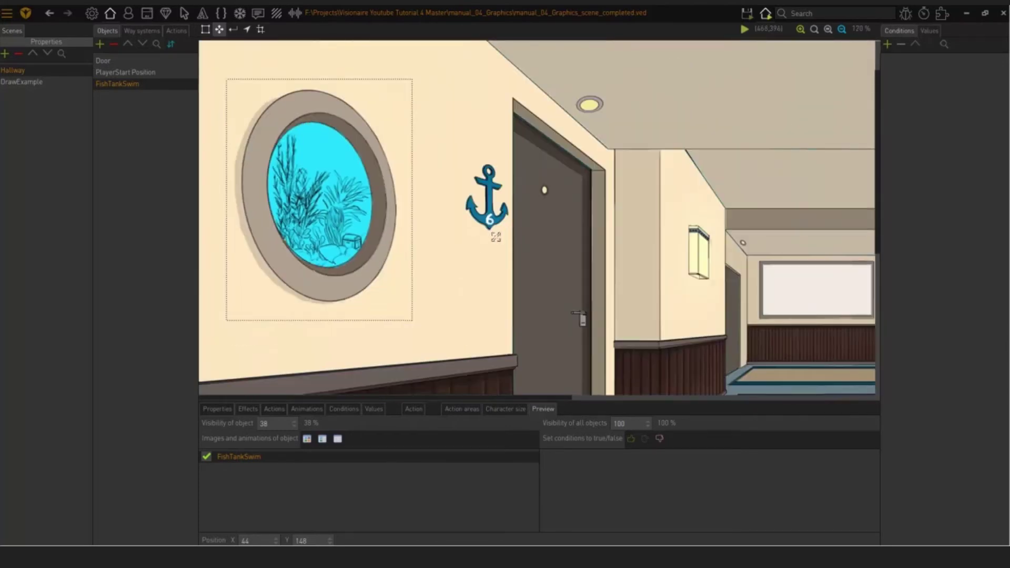
# Step: Test-run the game using the fish tank, then nudge the animation one pixel left
pyautogui.click(767, 13)
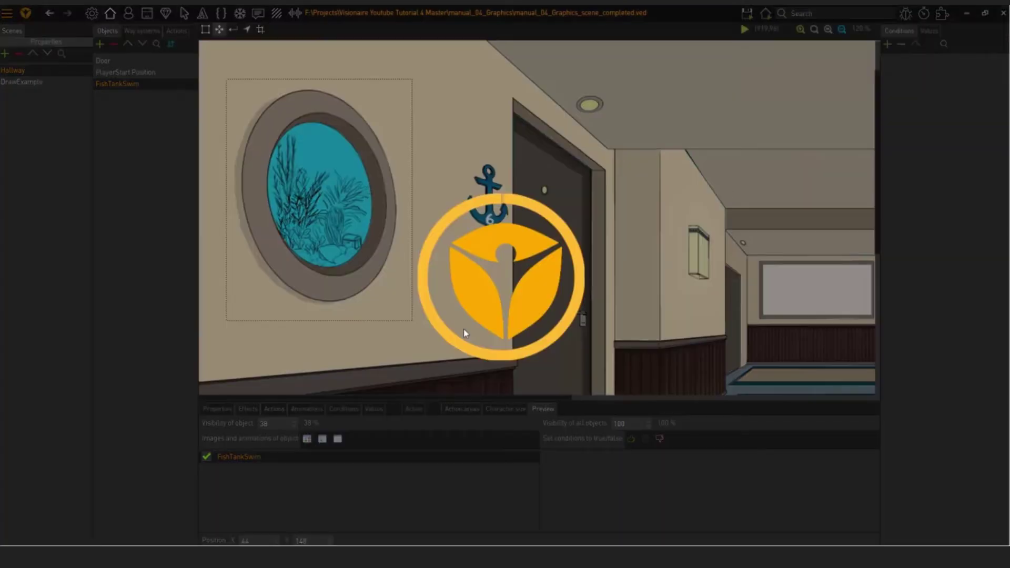
pyautogui.rightClick(111, 207)
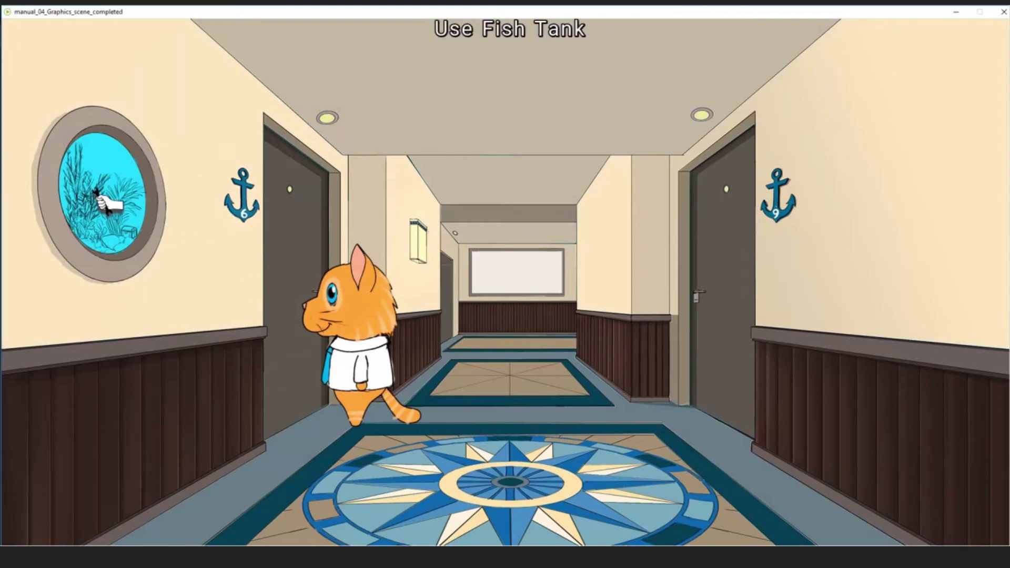
pyautogui.click(107, 205)
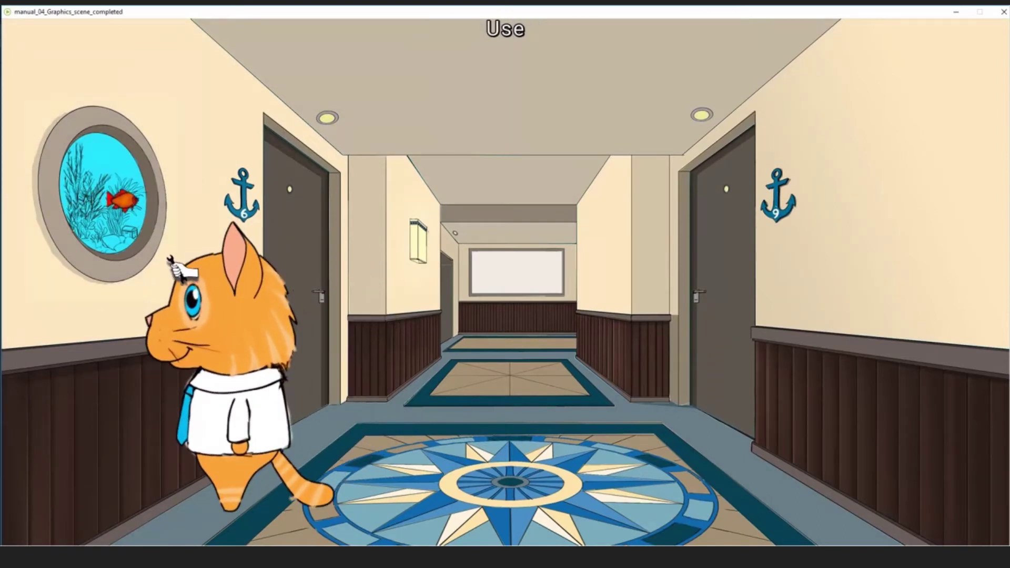
pyautogui.click(1004, 12)
pyautogui.scroll(2, 205, 221)
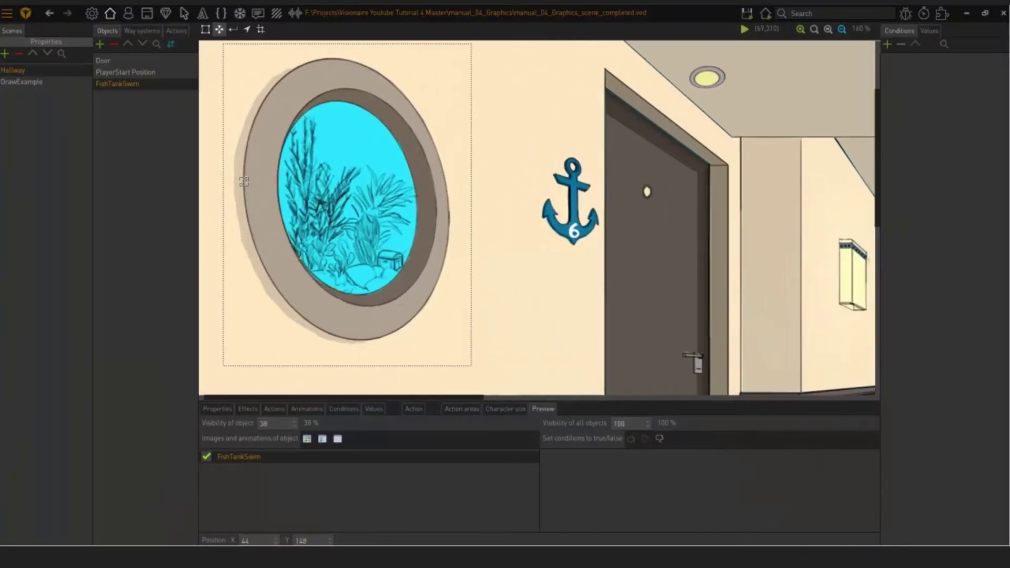
pyautogui.scroll(2, 217, 237)
pyautogui.scroll(1, 232, 257)
pyautogui.scroll(2, 251, 240)
pyautogui.scroll(1, 260, 241)
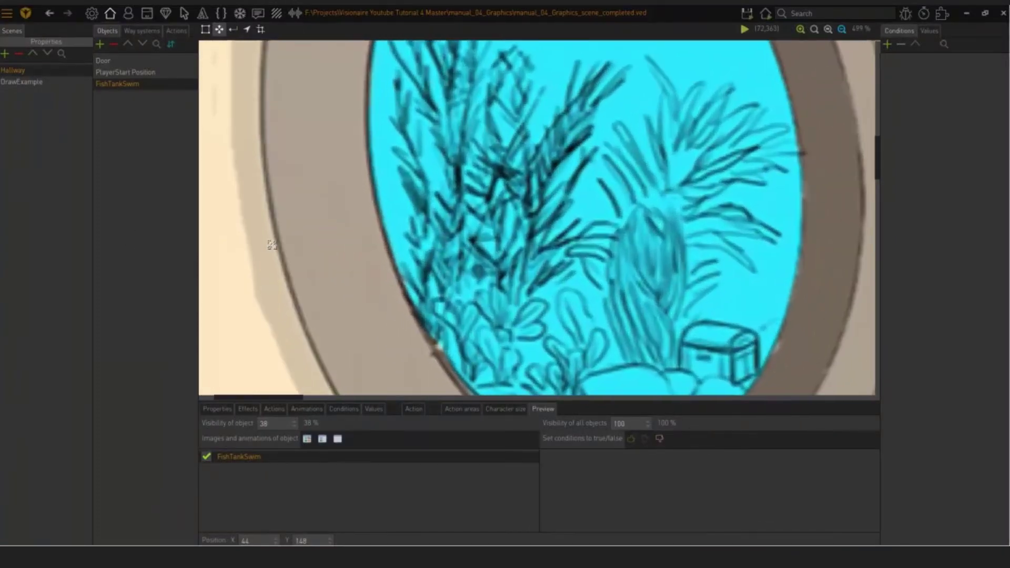
pyautogui.scroll(1, 332, 126)
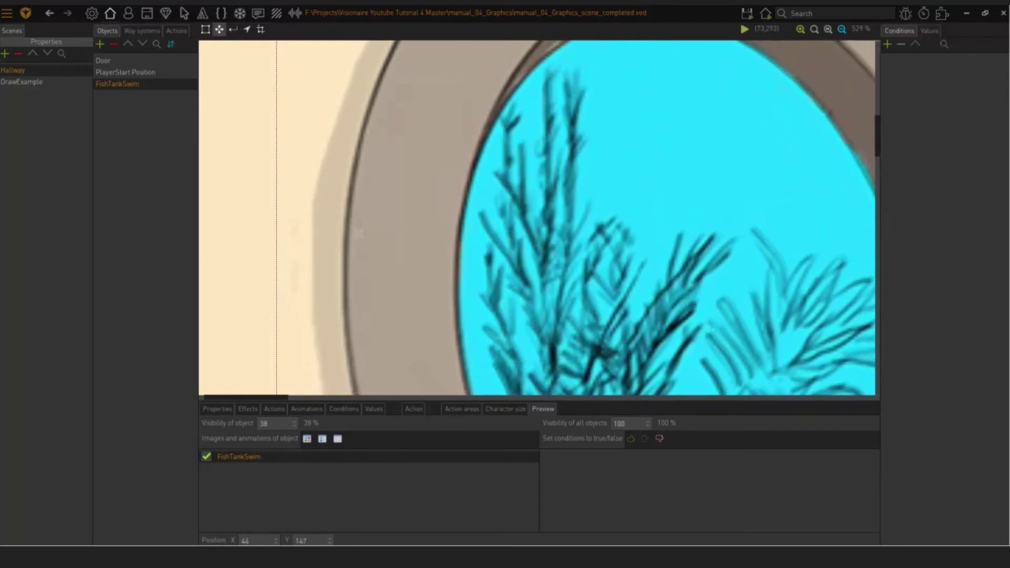
pyautogui.moveTo(360, 232); pyautogui.dragTo(355, 233)
pyautogui.scroll(-3, 649, 113)
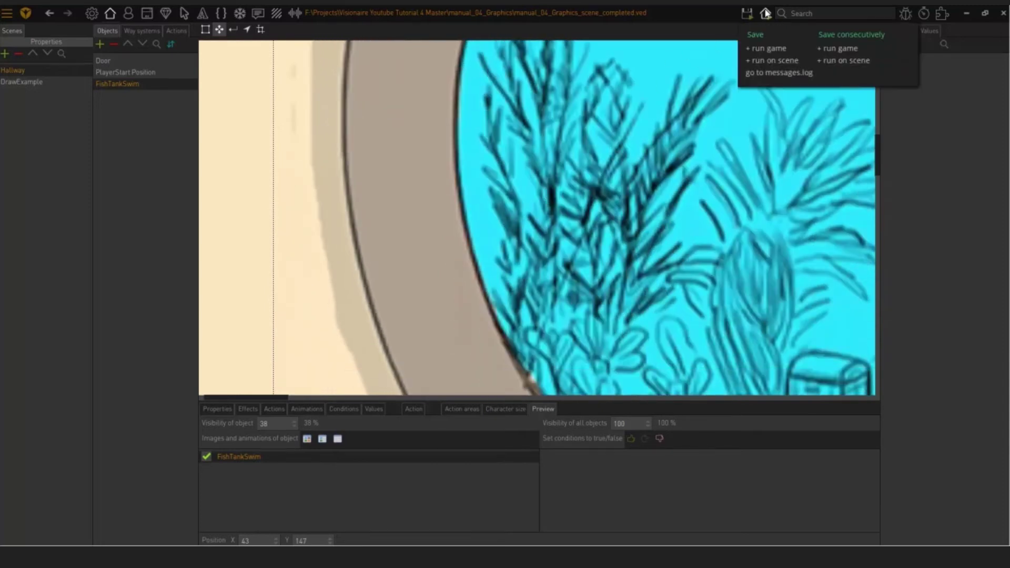
# Step: Run the game twice more, using the fish tank each time to check the porthole alignment
pyautogui.click(744, 30)
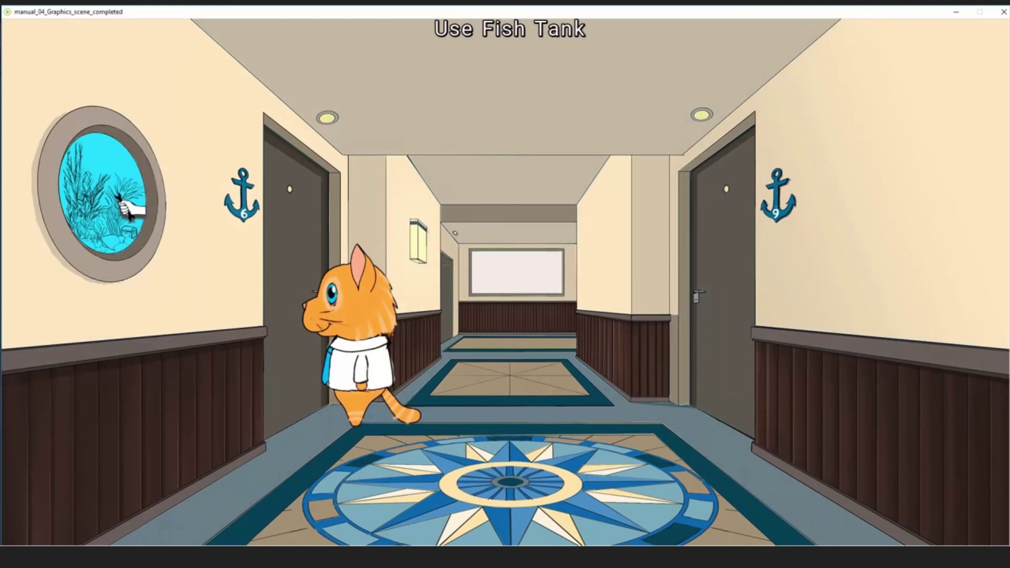
pyautogui.click(128, 216)
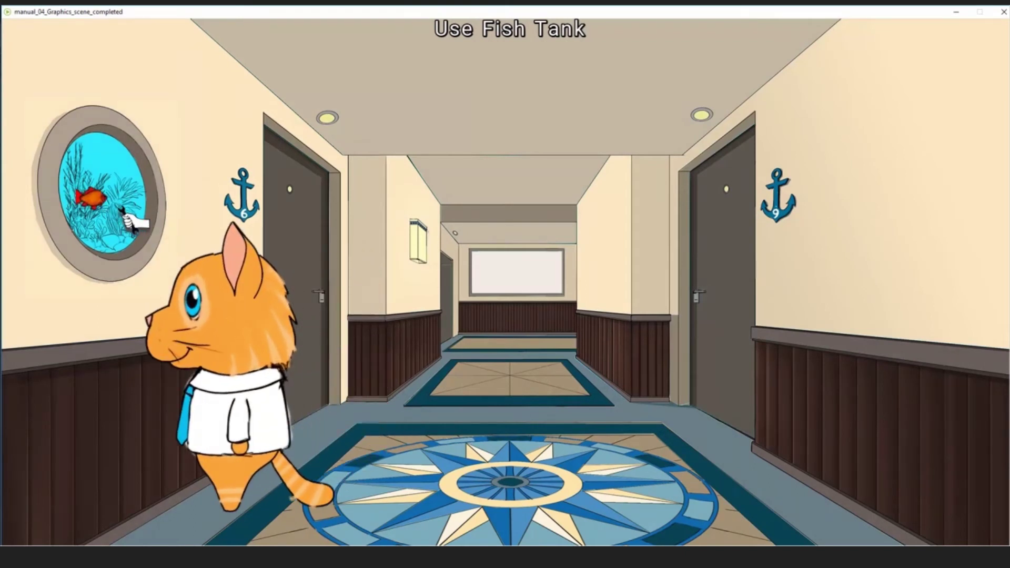
pyautogui.click(1003, 15)
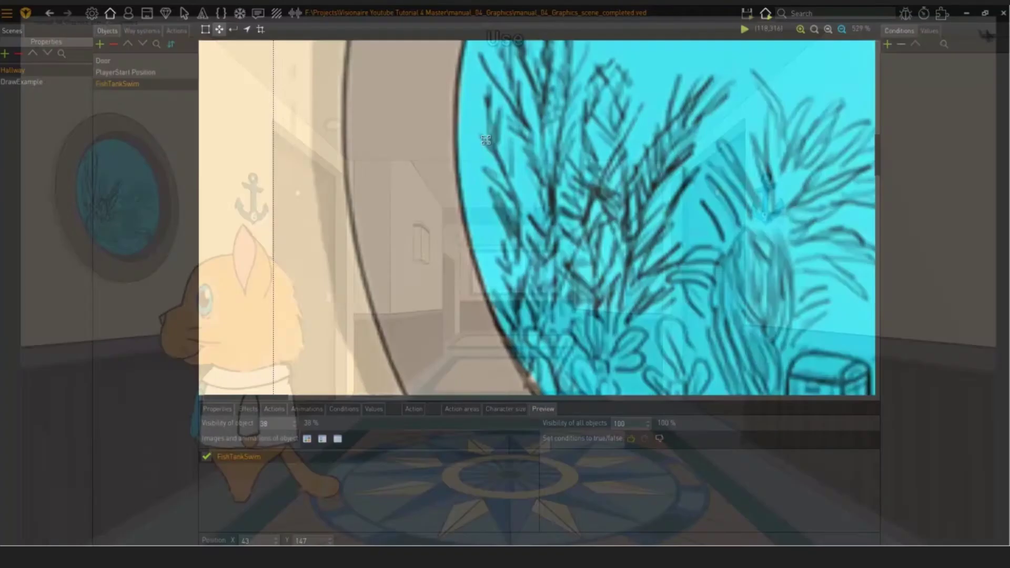
pyautogui.scroll(5, 572, 205)
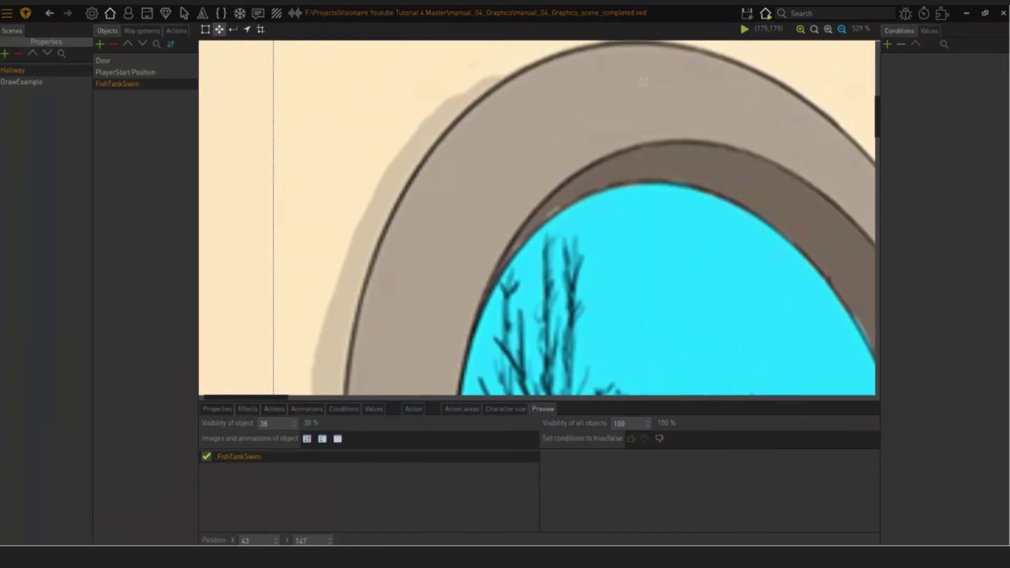
pyautogui.moveTo(747, 14)
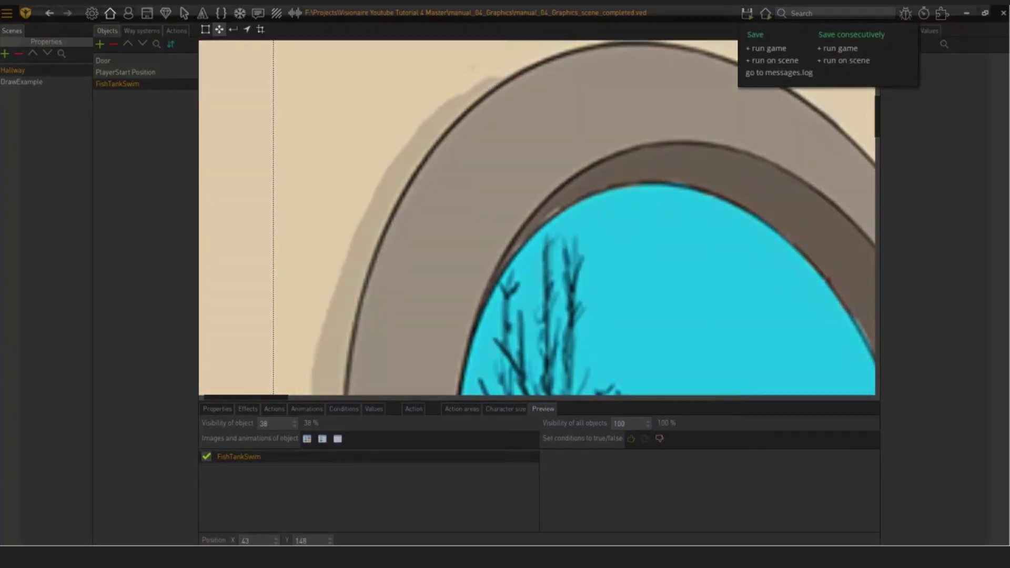
pyautogui.click(766, 48)
pyautogui.click(106, 208)
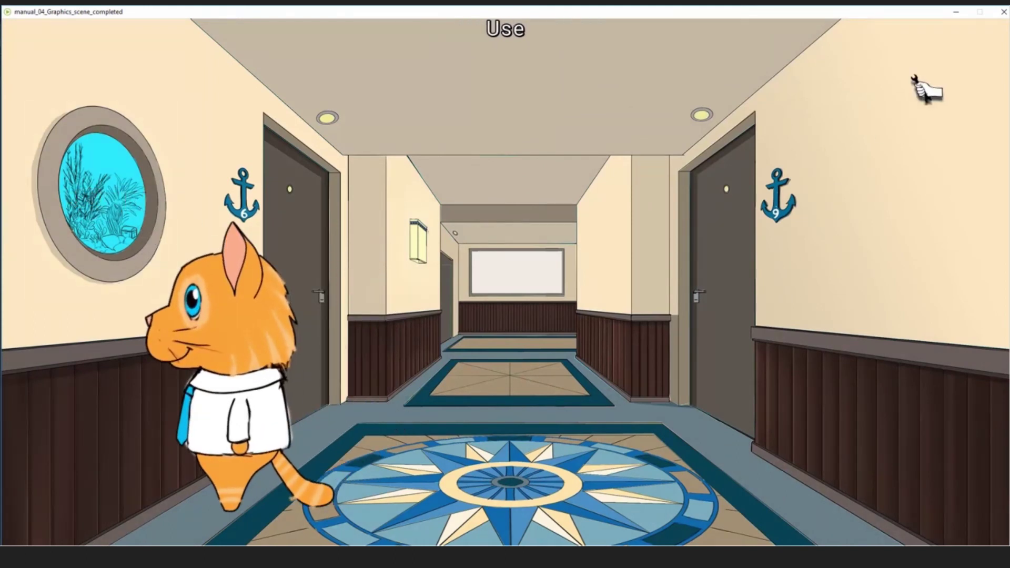
pyautogui.click(1003, 13)
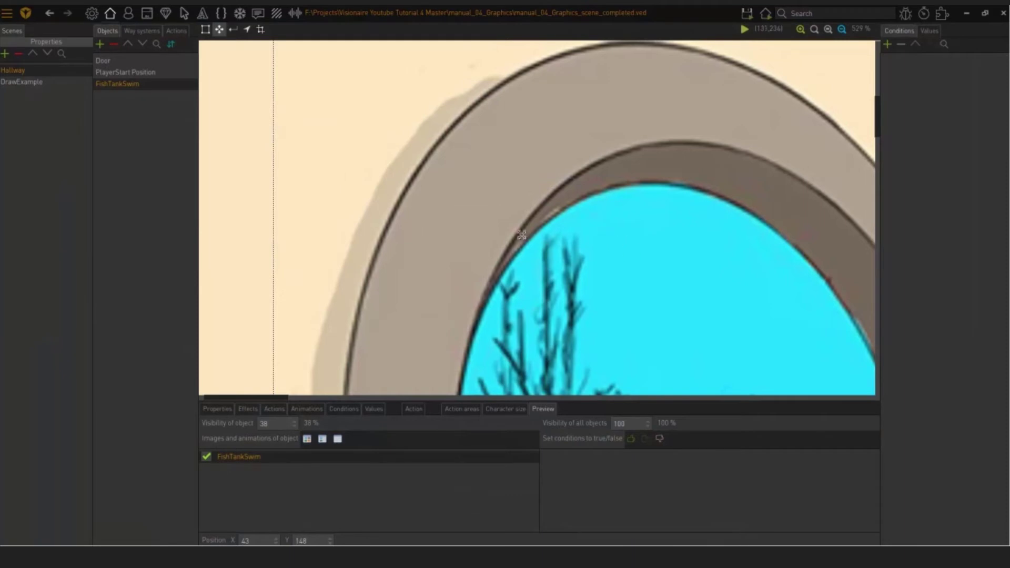
pyautogui.scroll(-2, 533, 252)
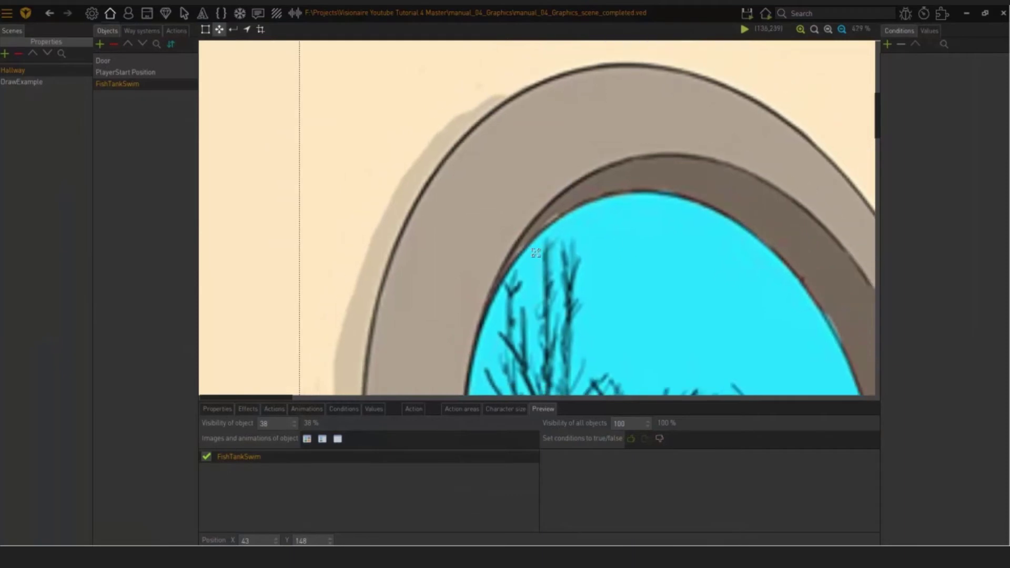
pyautogui.scroll(-2, 558, 263)
pyautogui.scroll(-1, 566, 258)
pyautogui.scroll(-2, 562, 261)
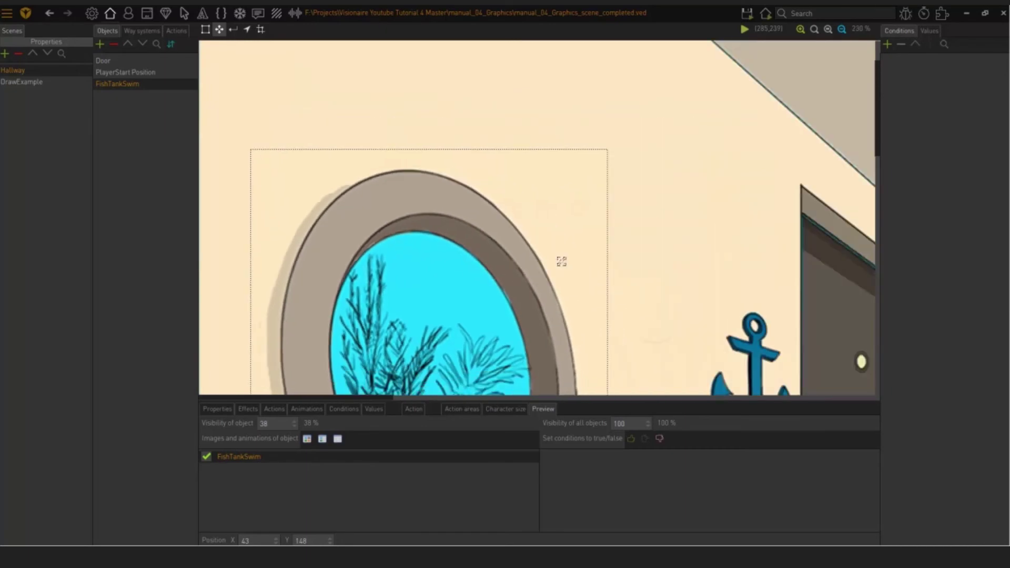
pyautogui.scroll(-2, 559, 264)
pyautogui.scroll(-2, 557, 268)
pyautogui.scroll(-1, 557, 268)
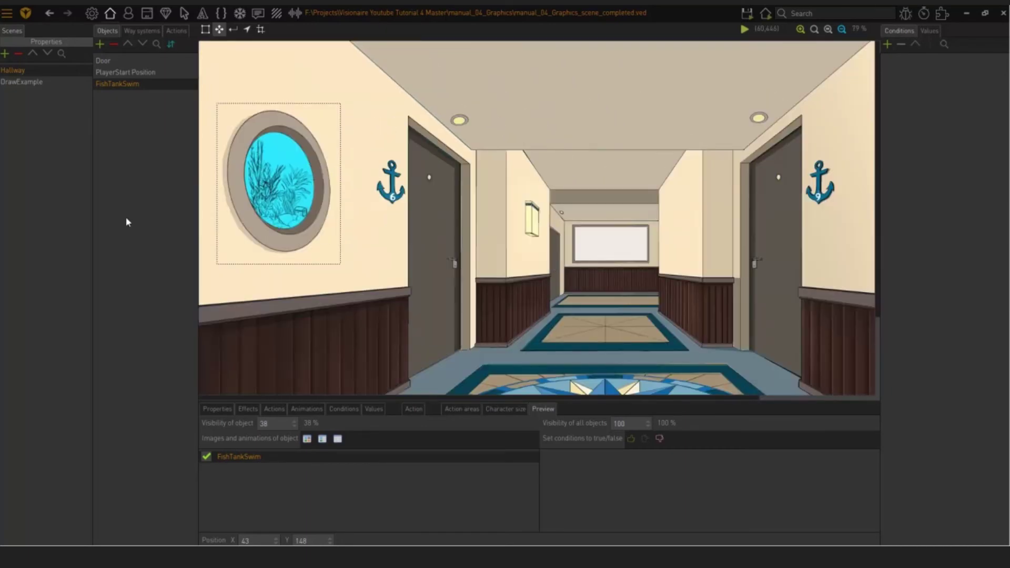
# Step: Select the RedBox object in the DrawExample scene's Objects list
pyautogui.click(42, 82)
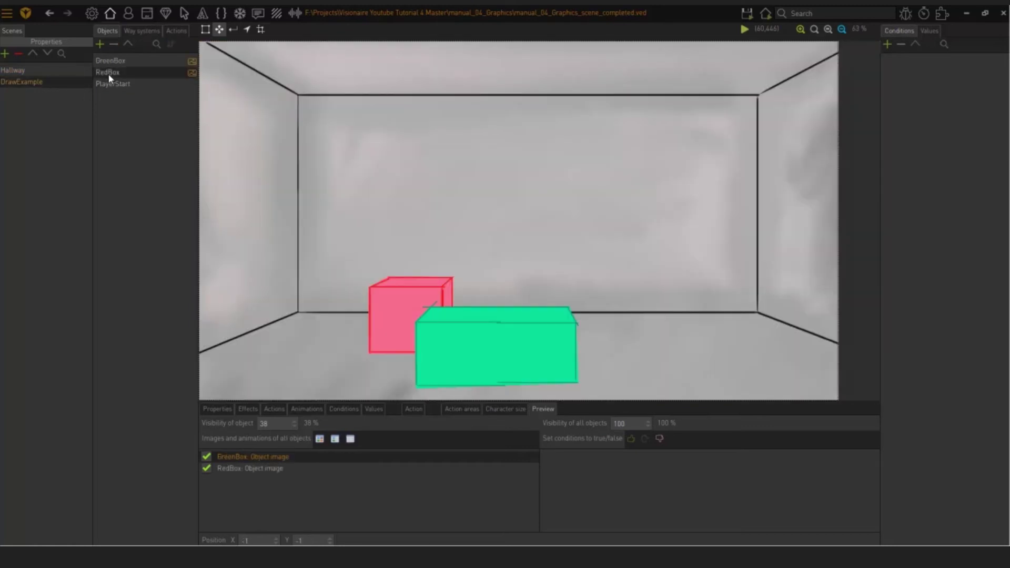
pyautogui.click(108, 73)
pyautogui.click(121, 62)
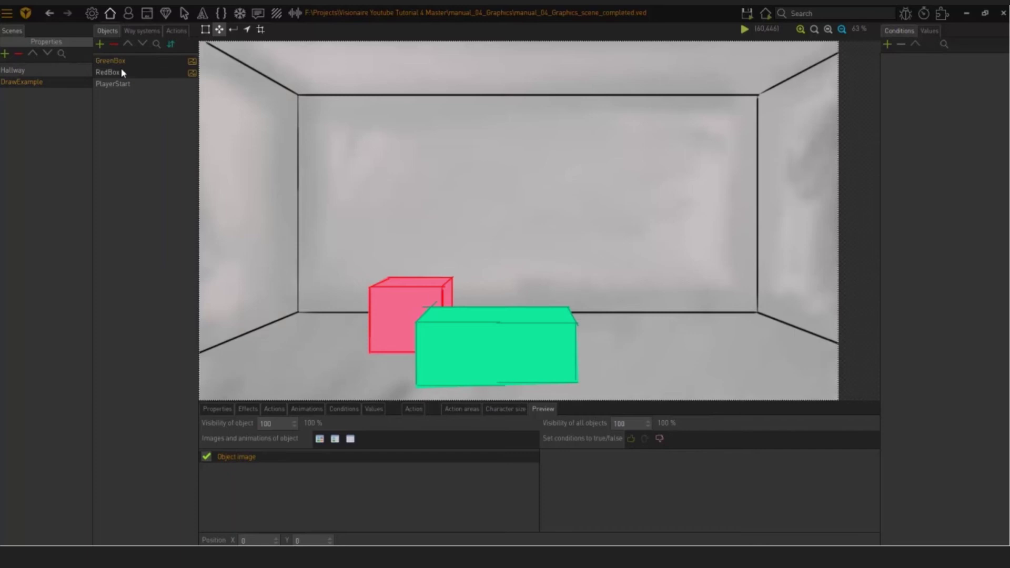
pyautogui.click(114, 73)
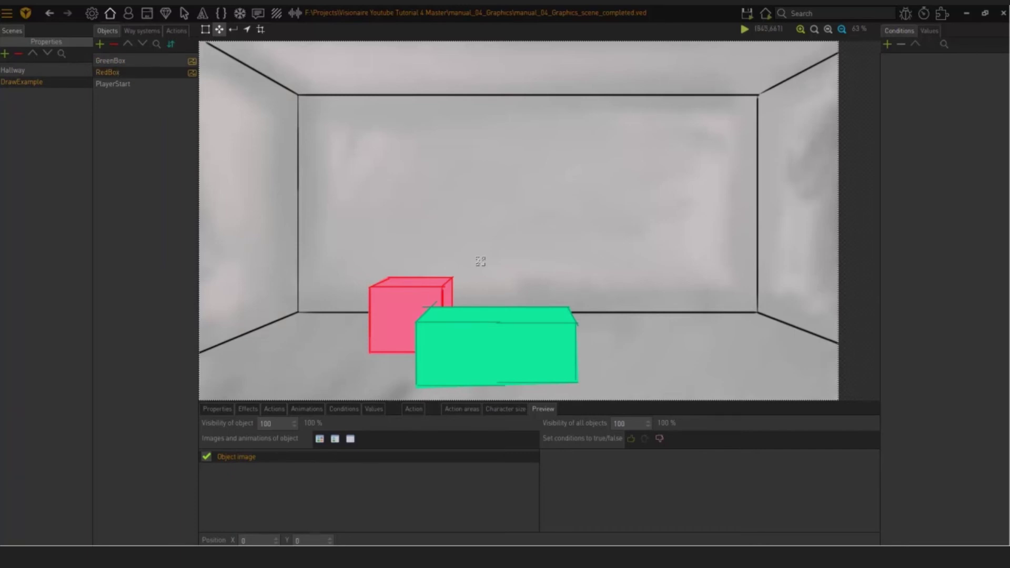
# Step: Drag the red box until it sits just left of and behind the green box
pyautogui.moveTo(504, 339); pyautogui.dragTo(536, 362)
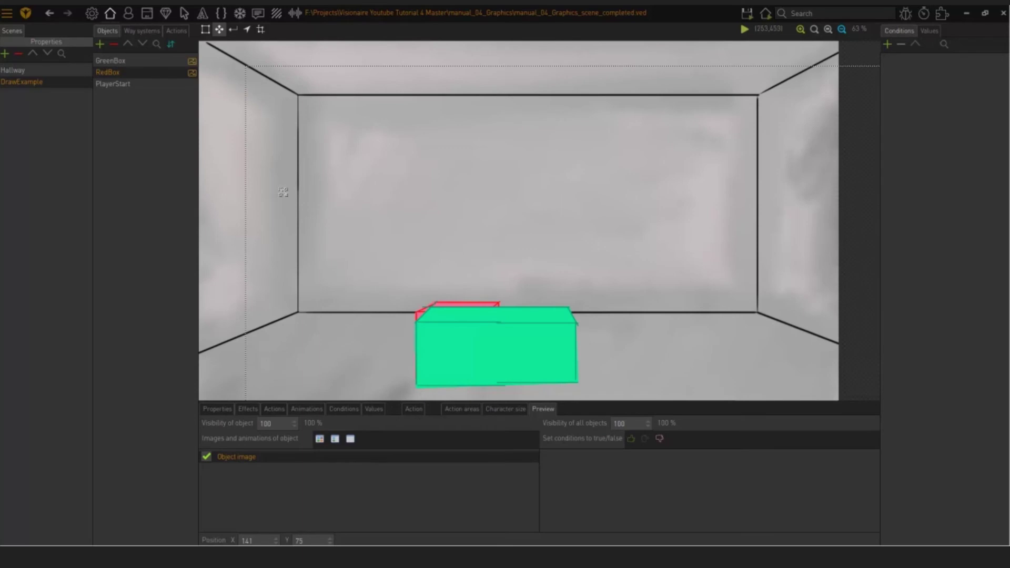
pyautogui.moveTo(484, 280); pyautogui.dragTo(432, 305)
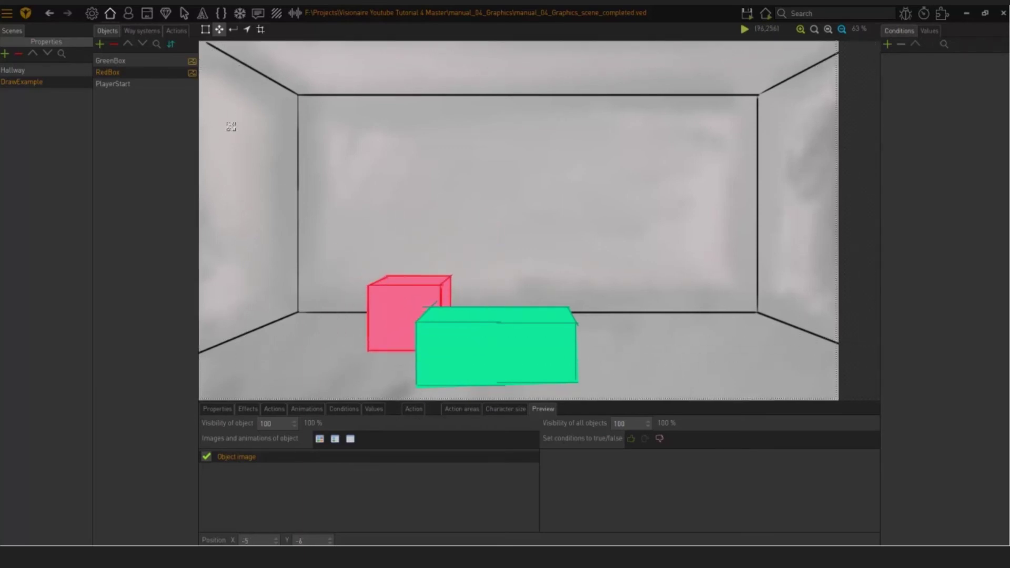
pyautogui.moveTo(398, 273)
pyautogui.mouseDown()
pyautogui.moveTo(329, 308)
pyautogui.moveTo(376, 299)
pyautogui.mouseUp()
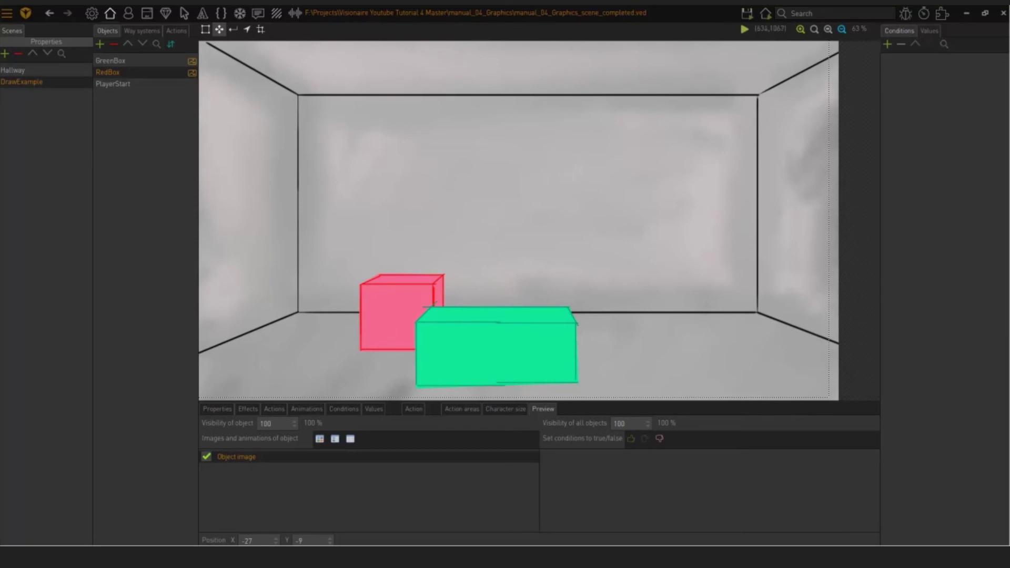
# Step: View RedBox.png from the DrawItems folder full-screen in Photos
pyautogui.click(747, 517)
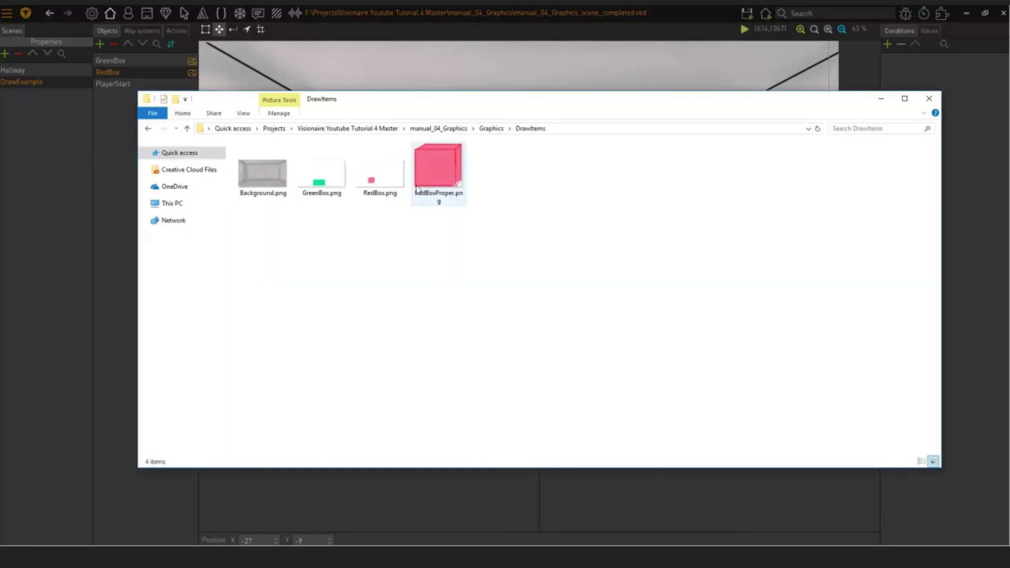
pyautogui.doubleClick(387, 190)
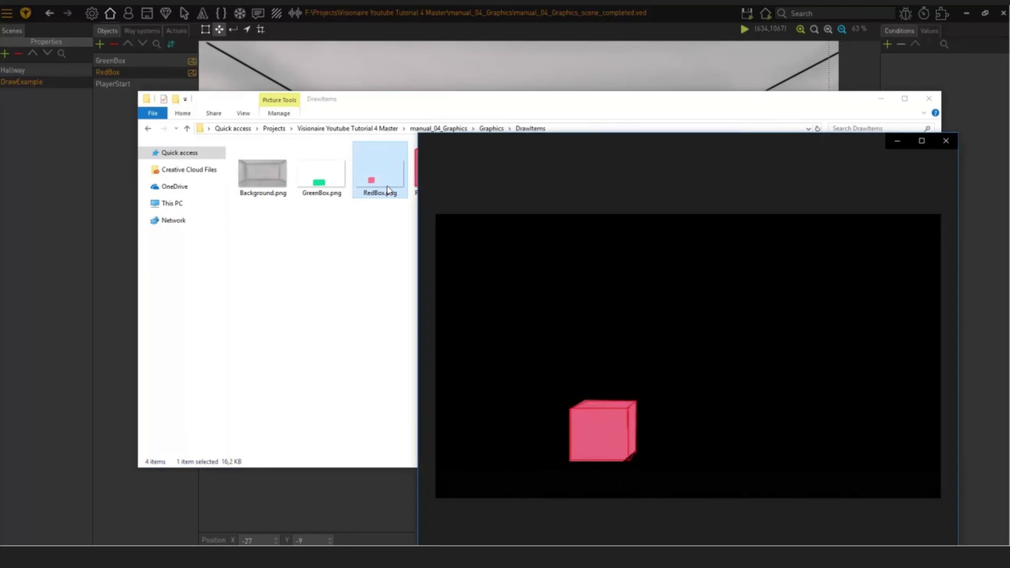
pyautogui.moveTo(549, 145); pyautogui.dragTo(399, 21)
pyautogui.doubleClick(399, 21)
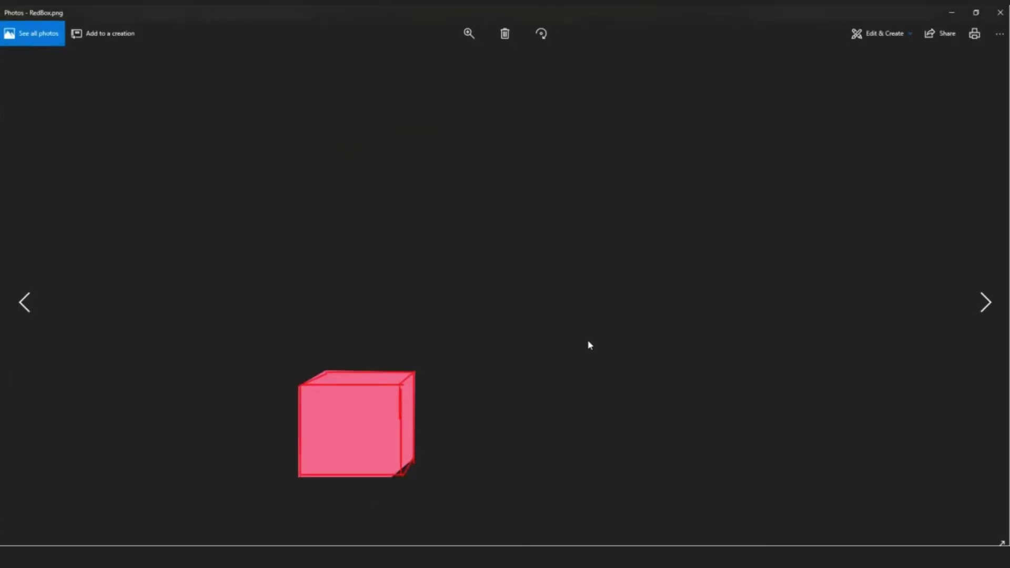
pyautogui.click(1001, 12)
# Step: View RedBoxProper.png in Photos for comparison, then close the viewer
pyautogui.doubleClick(443, 158)
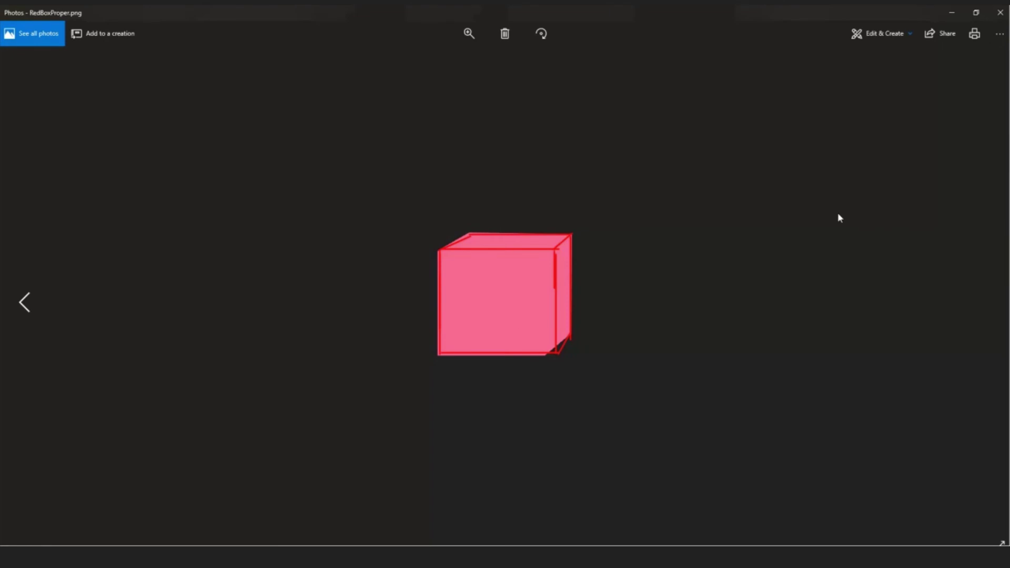
pyautogui.click(1000, 11)
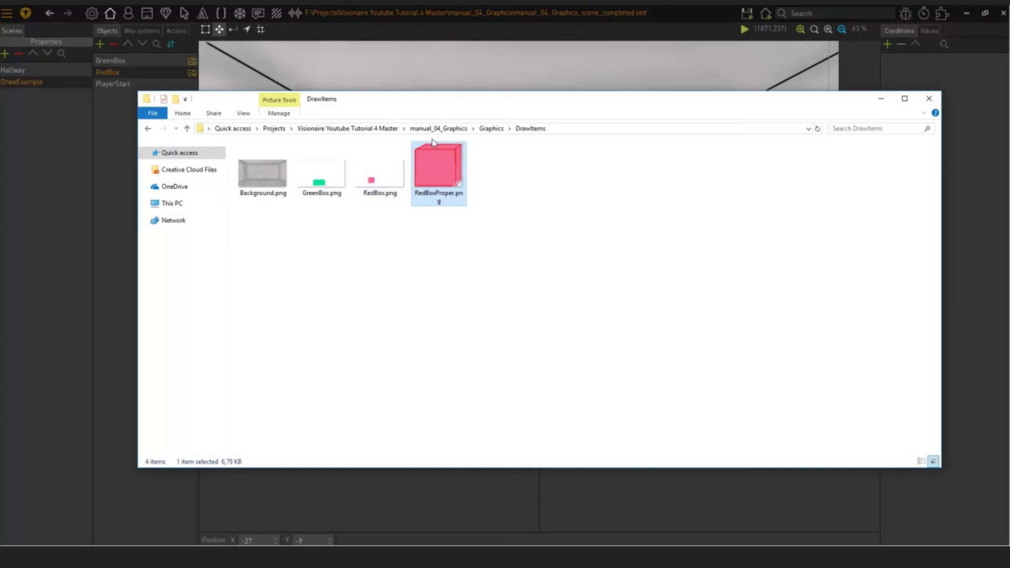
# Step: Arrange RedBoxProper.png and RedBox.png as floating Photoshop windows side by side
pyautogui.doubleClick(418, 170)
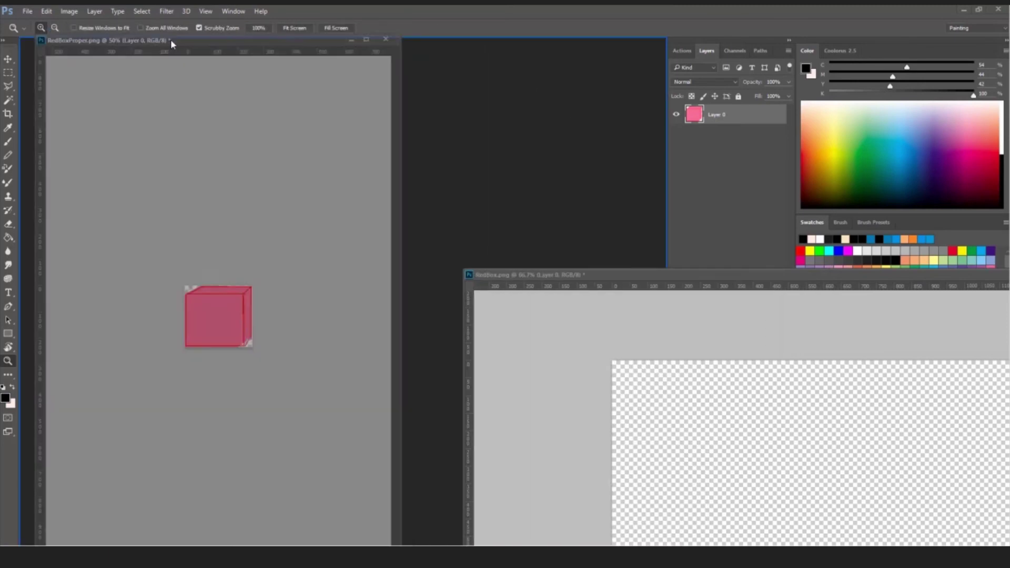
pyautogui.moveTo(598, 273); pyautogui.dragTo(170, 39)
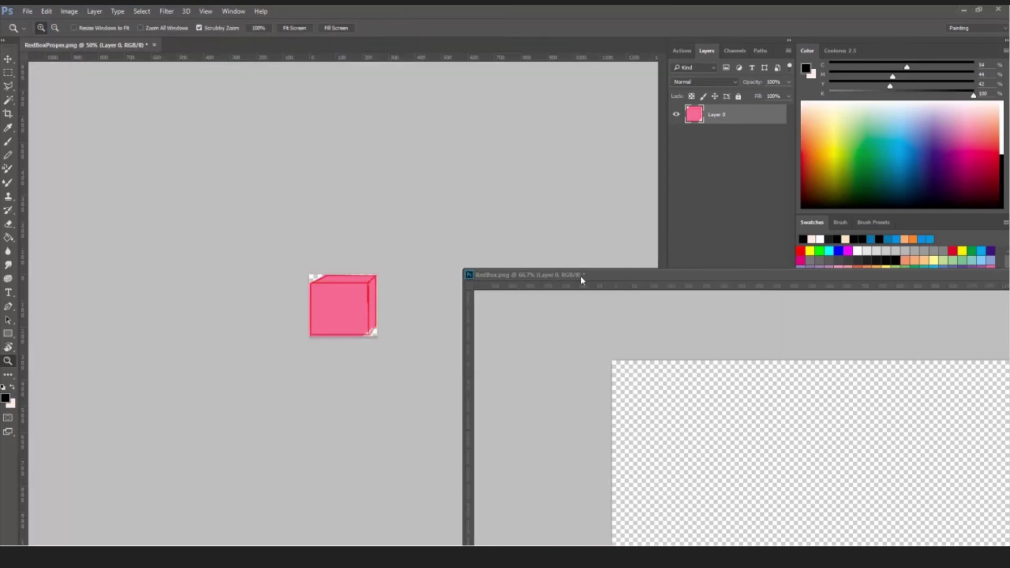
pyautogui.moveTo(580, 276); pyautogui.dragTo(373, 43)
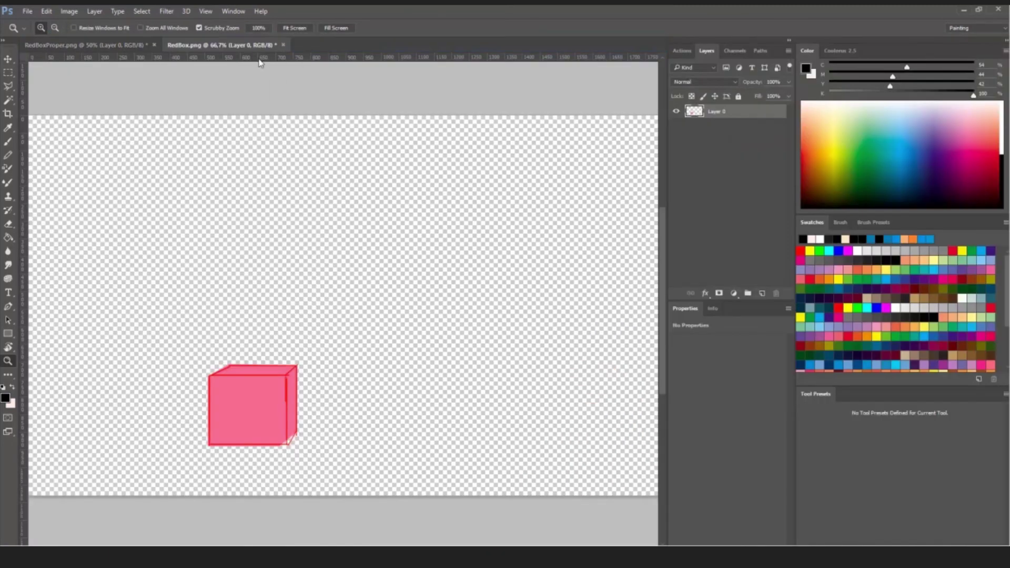
pyautogui.moveTo(104, 46); pyautogui.dragTo(336, 27)
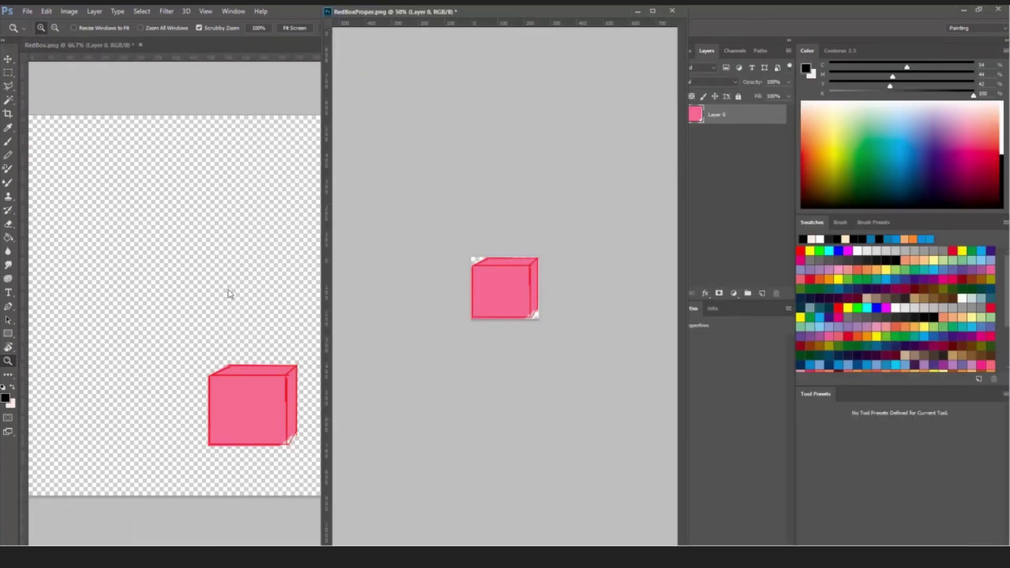
# Step: Move RedBoxProper aside and make RedBox.png the active document
pyautogui.click(216, 303)
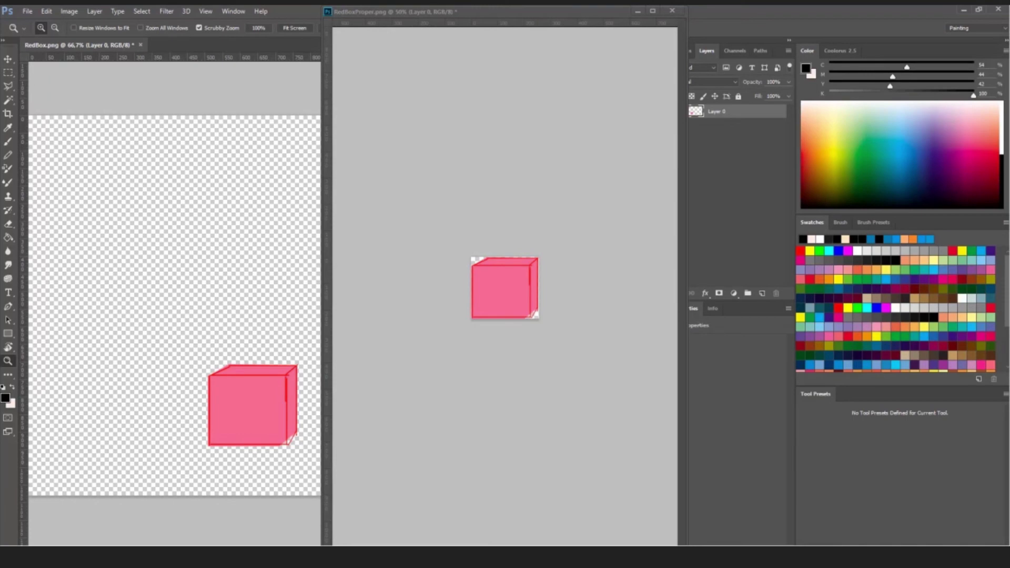
pyautogui.scroll(2, 208, 92)
pyautogui.scroll(1, 251, 224)
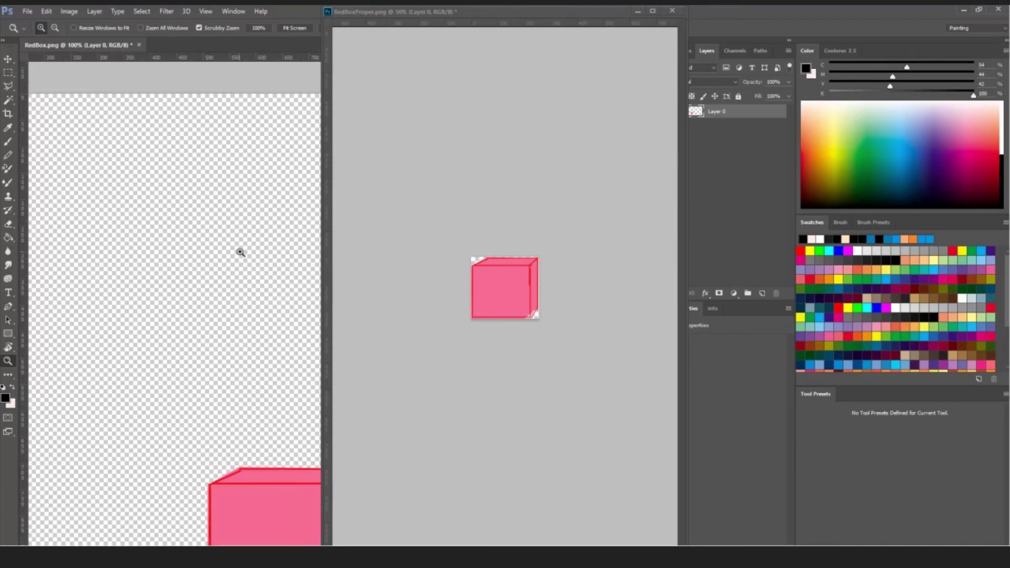
pyautogui.scroll(1, 240, 252)
pyautogui.scroll(-2, 239, 250)
pyautogui.scroll(-3, 249, 251)
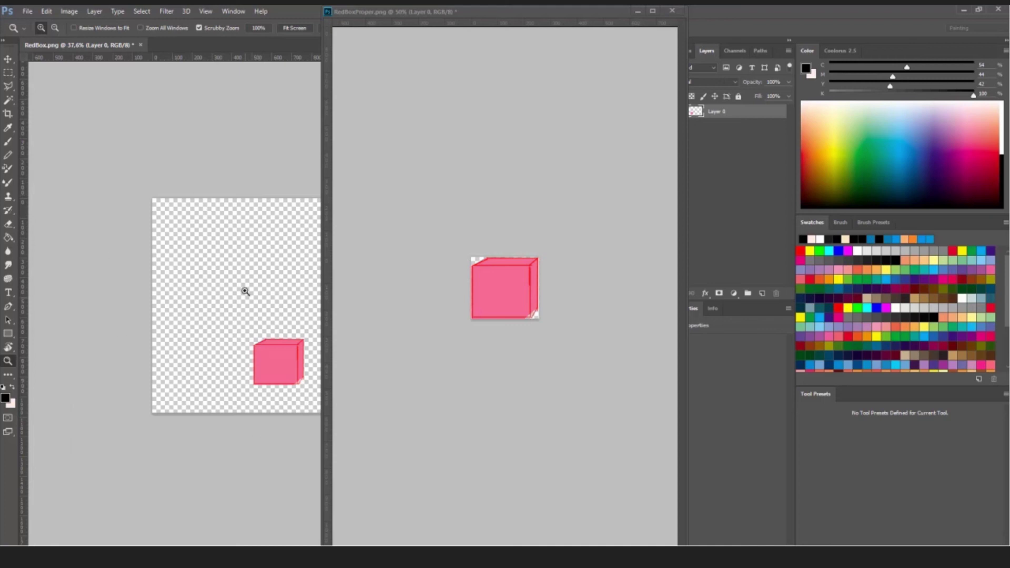
pyautogui.moveTo(567, 20); pyautogui.dragTo(851, 37)
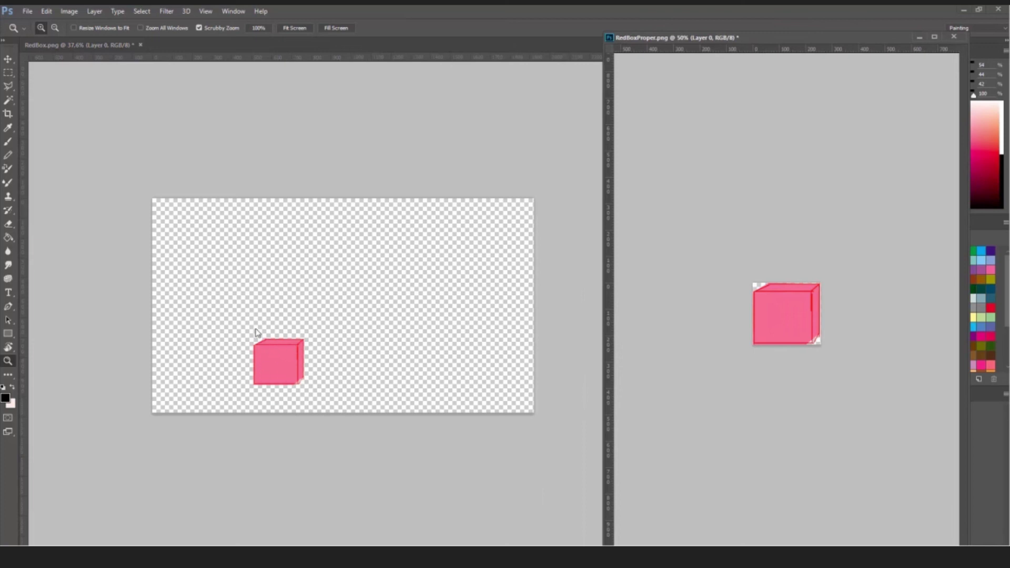
pyautogui.click(284, 320)
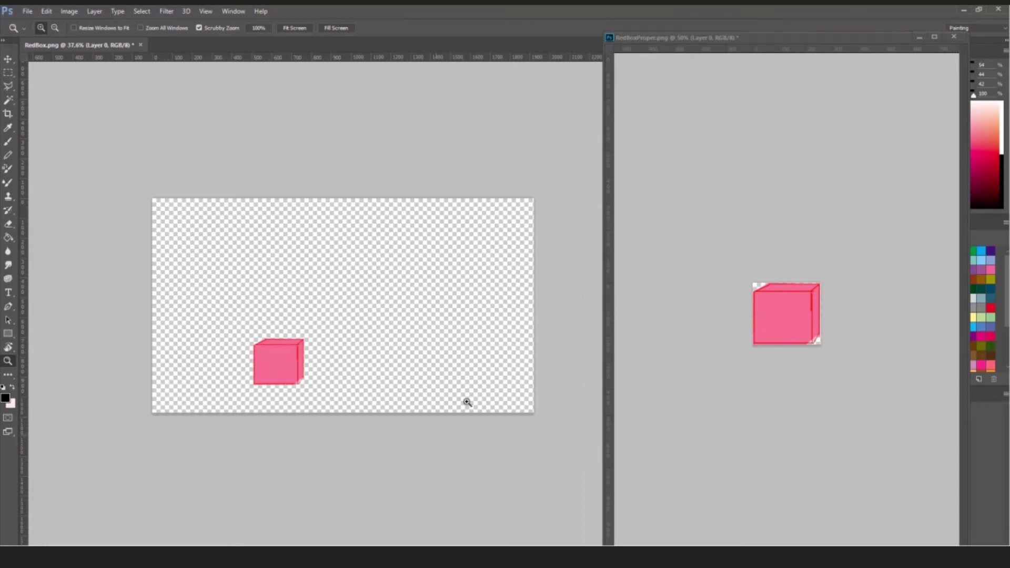
pyautogui.press('c')
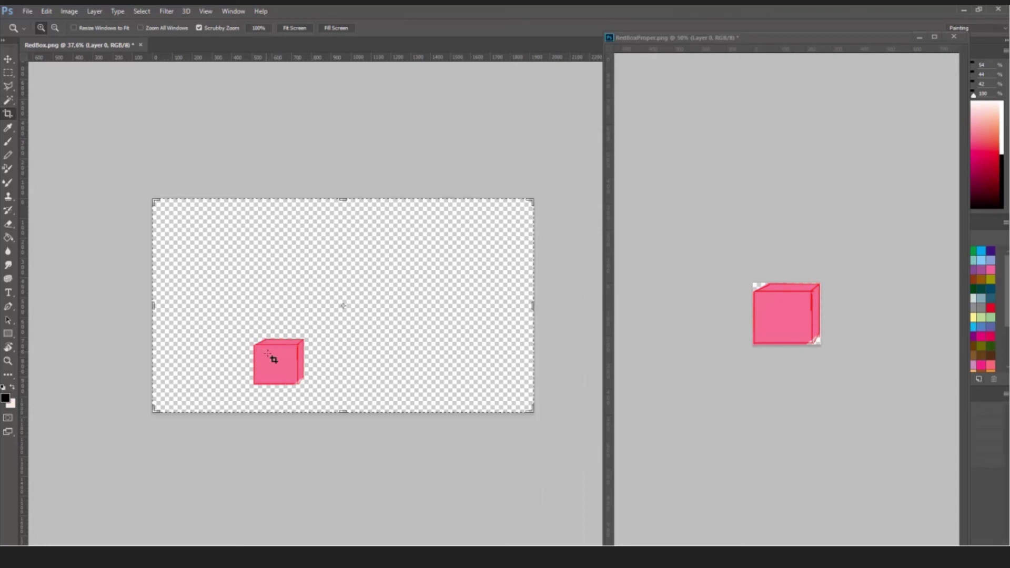
pyautogui.moveTo(264, 343); pyautogui.dragTo(314, 394)
pyautogui.press('Return')
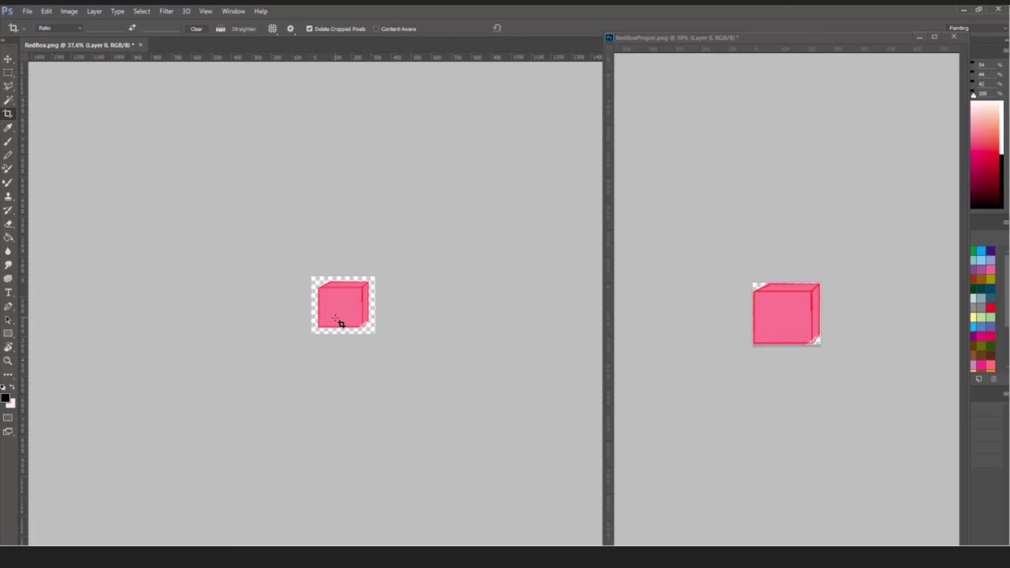
pyautogui.hotkey('ctrl', 'z')
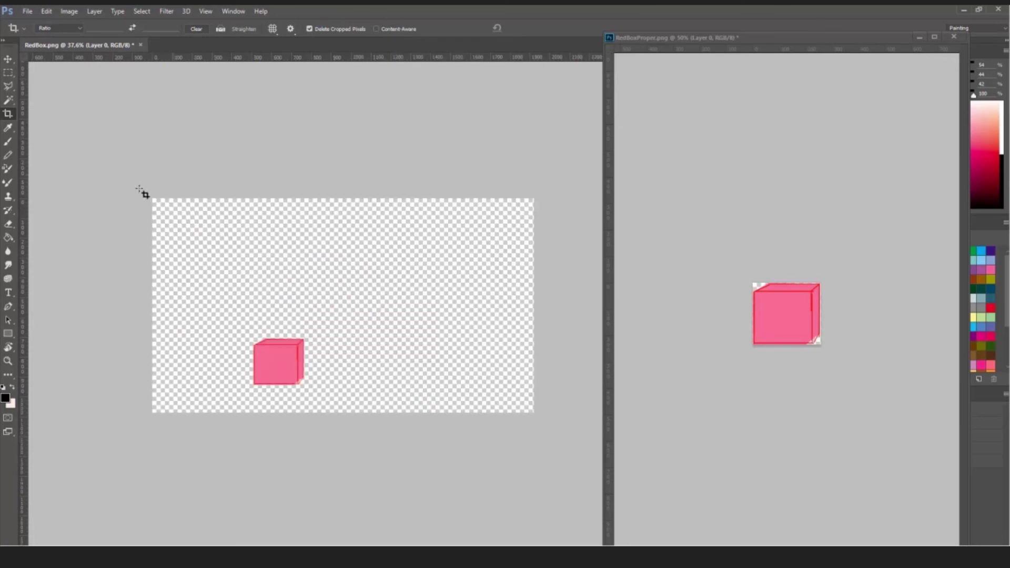